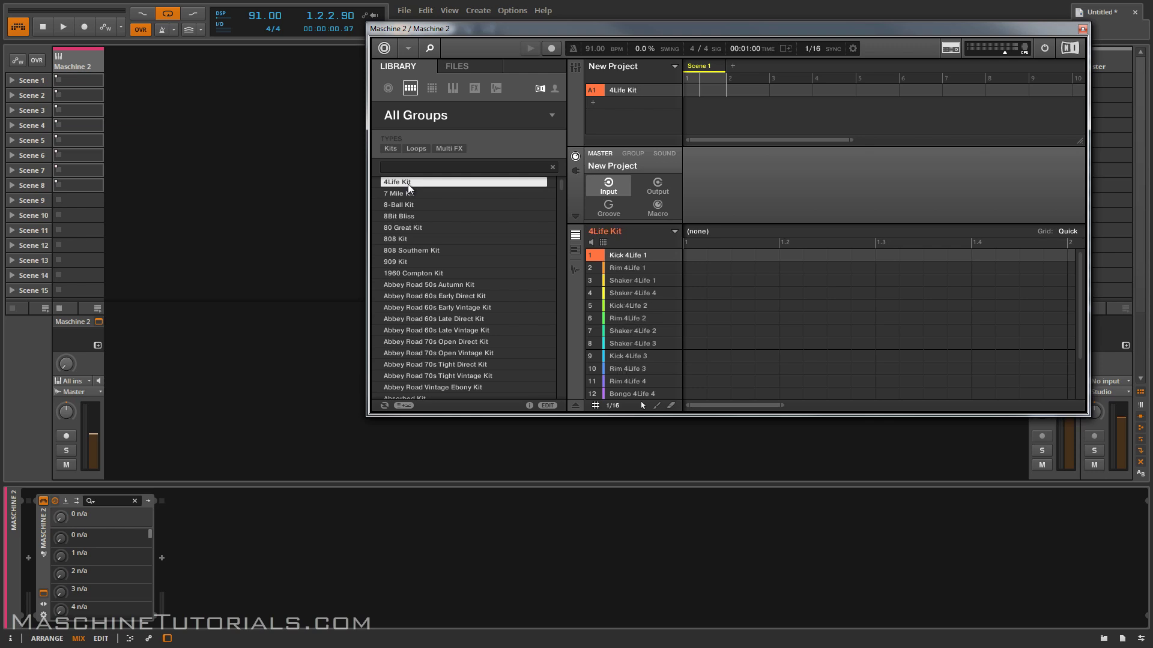
- Load the 7 Mile Kit into group B1, then reselect the 4Life Kit group A1
drag(404, 194, 633, 106)
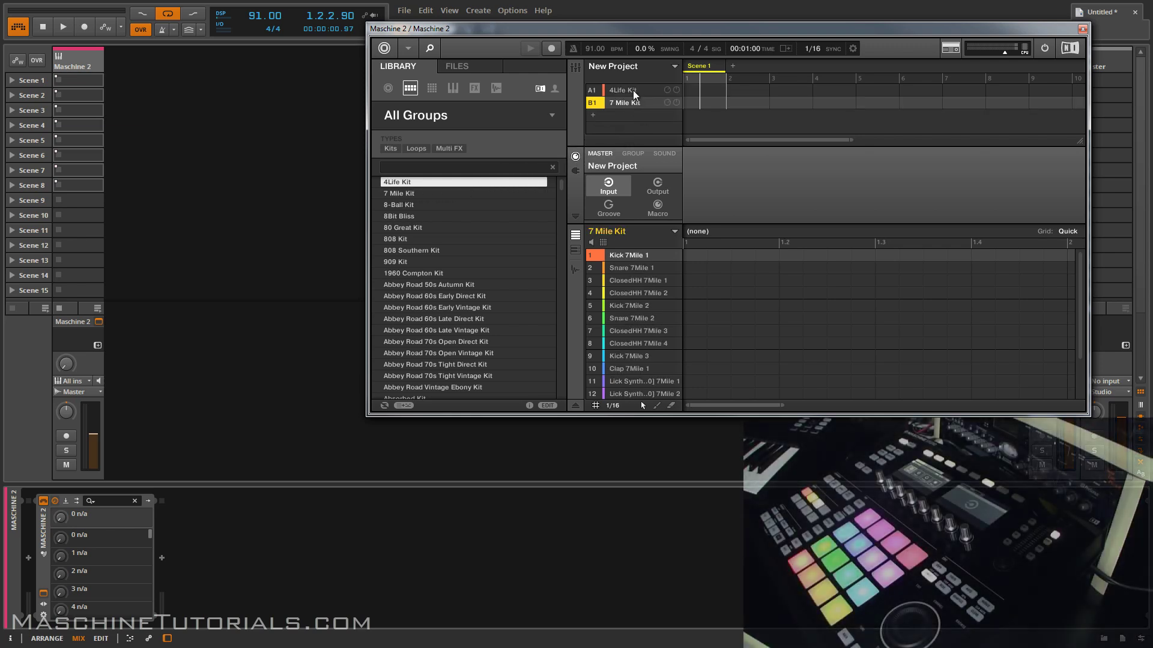
click(633, 89)
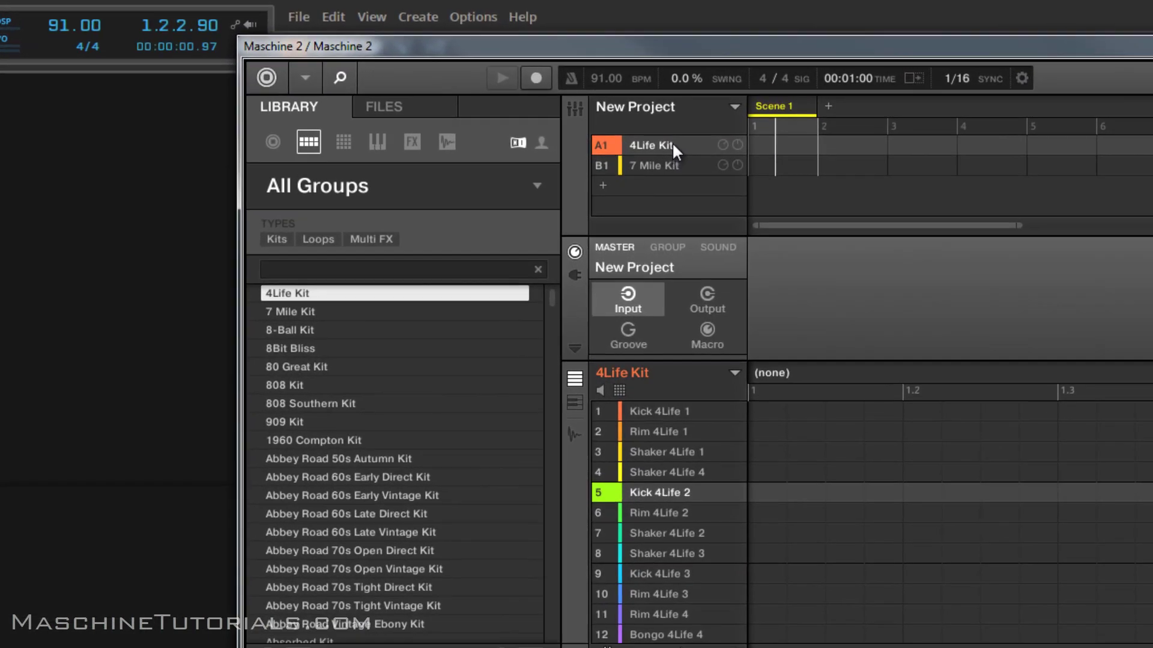
- Map the 4Life Kit sounds to MIDI notes via Group MIDI Batch Setup
right_click(672, 143)
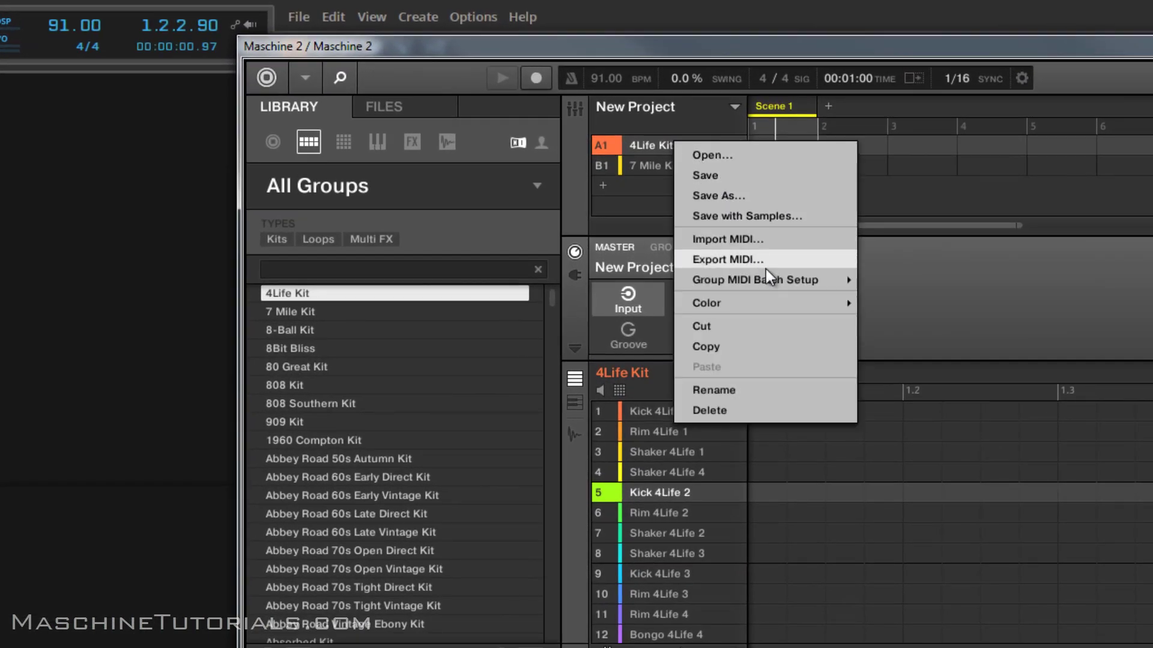
mouse_move(766, 277)
click(920, 298)
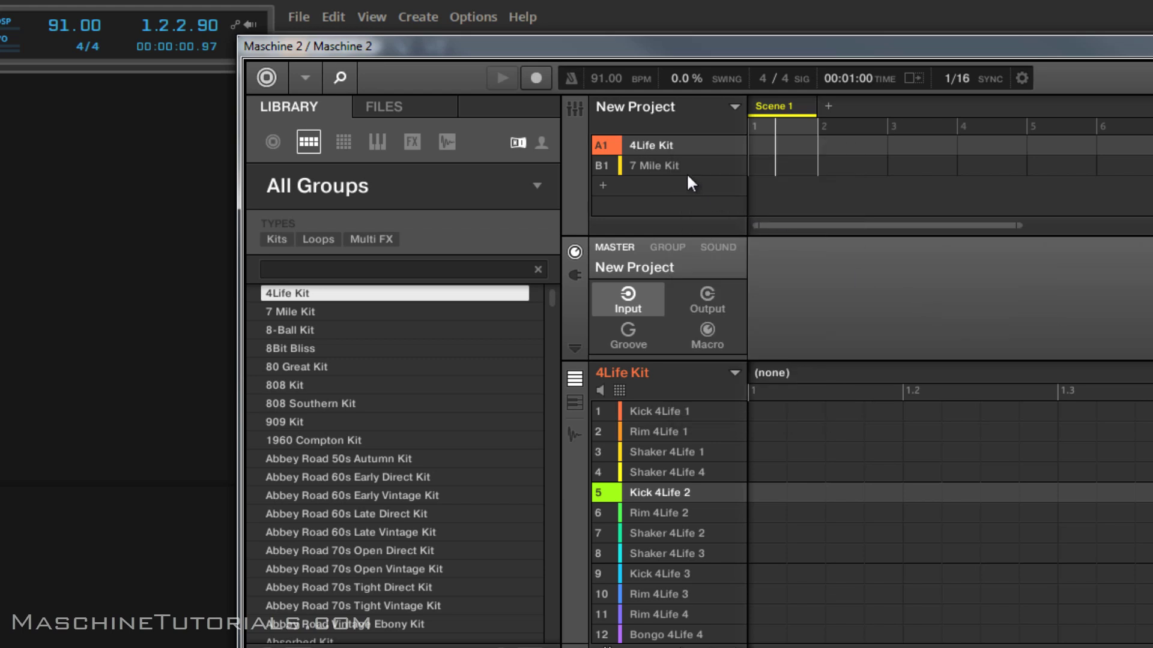
- Map the 7 Mile Kit sounds to MIDI notes too, then reselect the 4Life Kit group
click(668, 161)
right_click(668, 159)
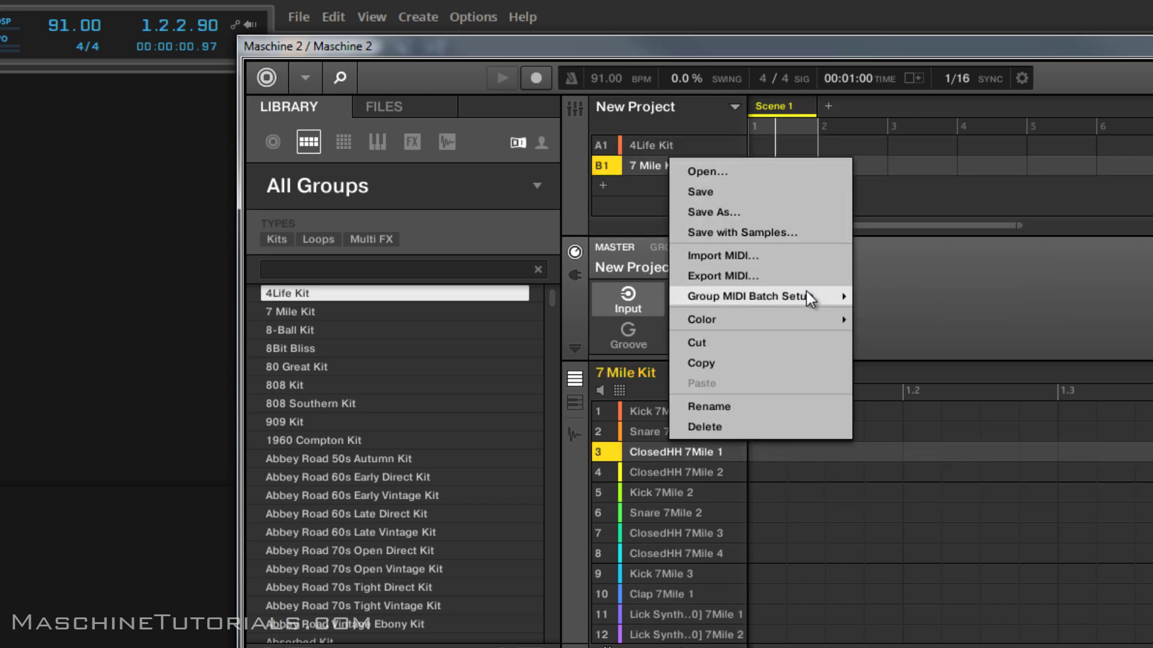
mouse_move(807, 292)
click(961, 315)
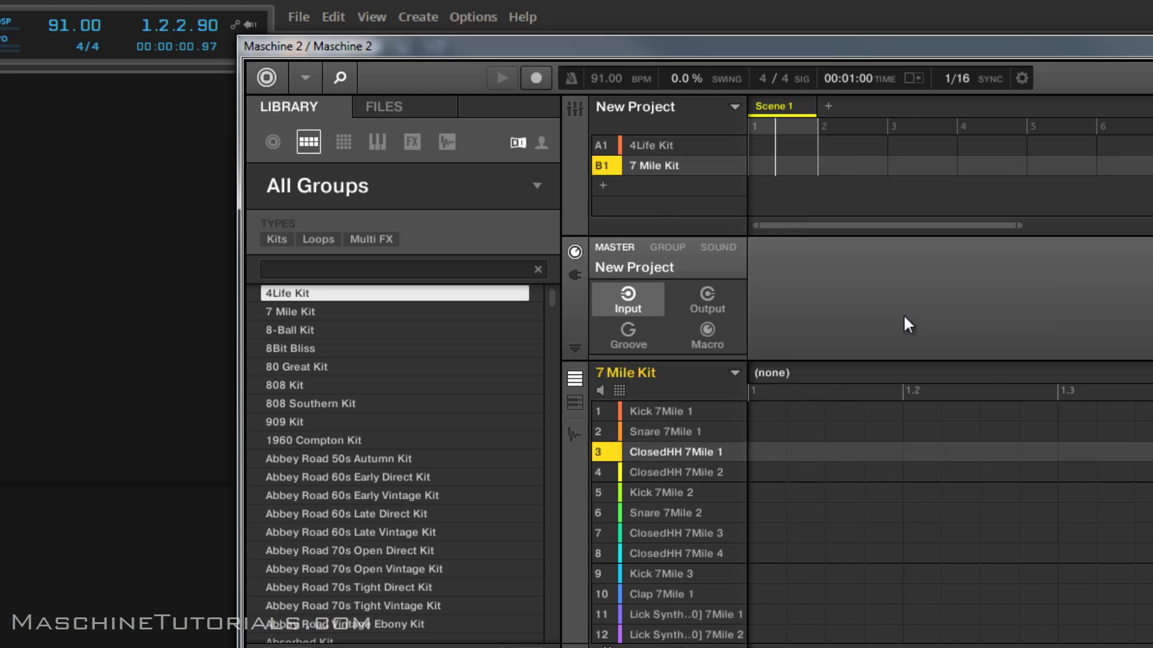
click(671, 146)
scroll(698, 517, down, 2)
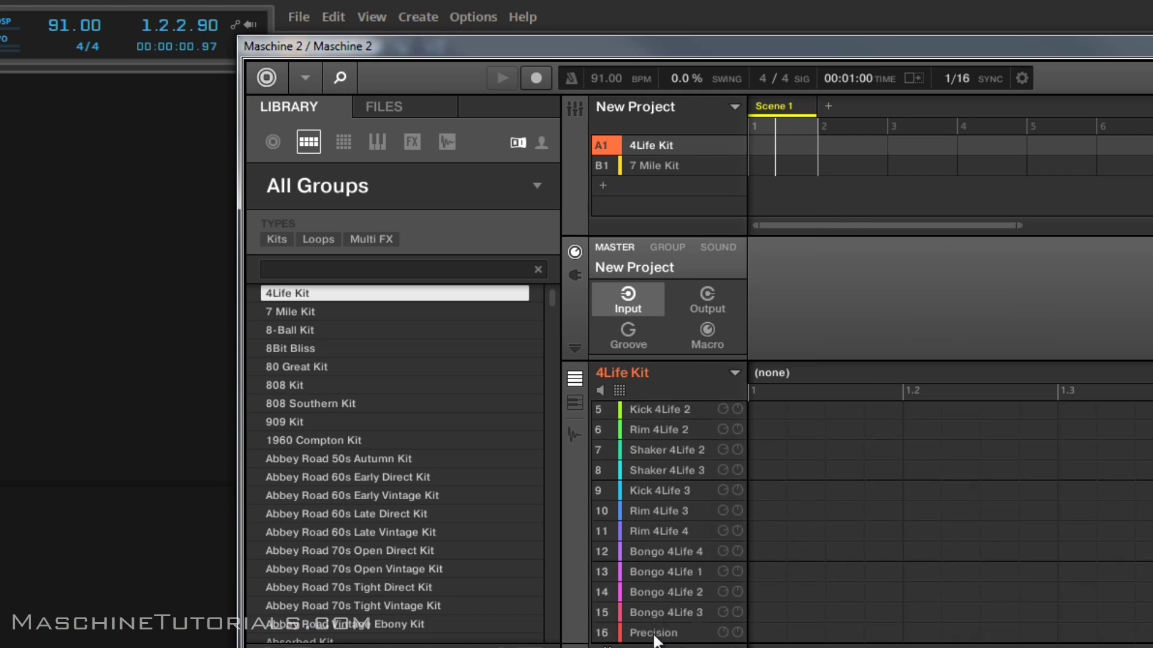
scroll(694, 545, up, 2)
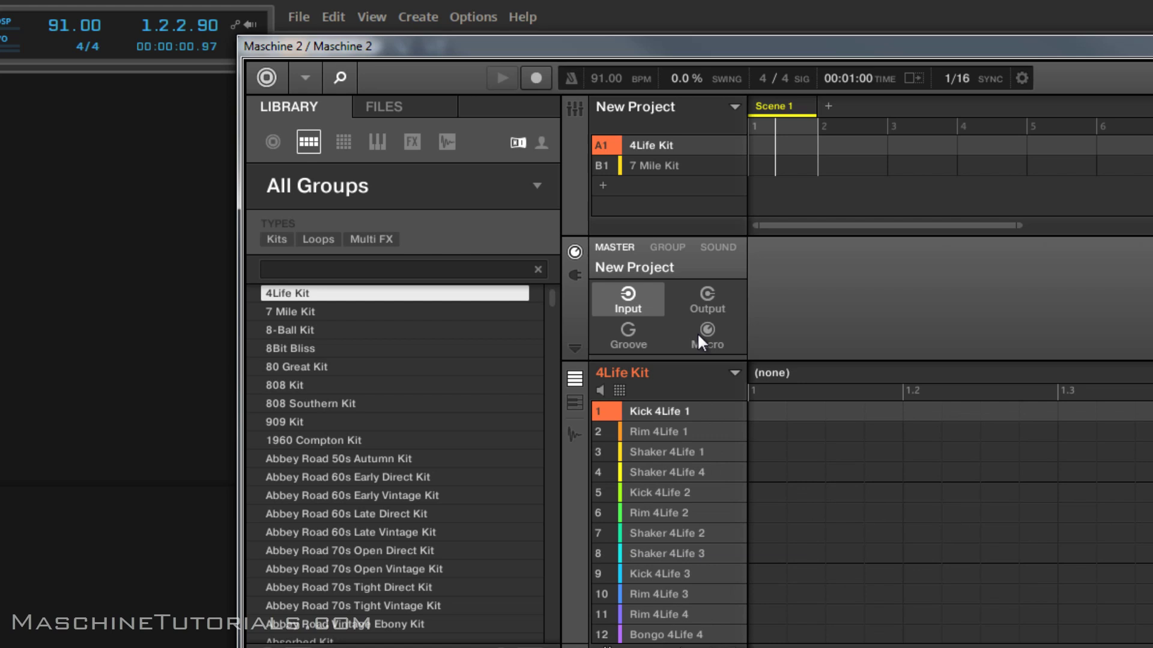
- Change Kick 4Life 1's MIDI output destination from None to Host
click(720, 247)
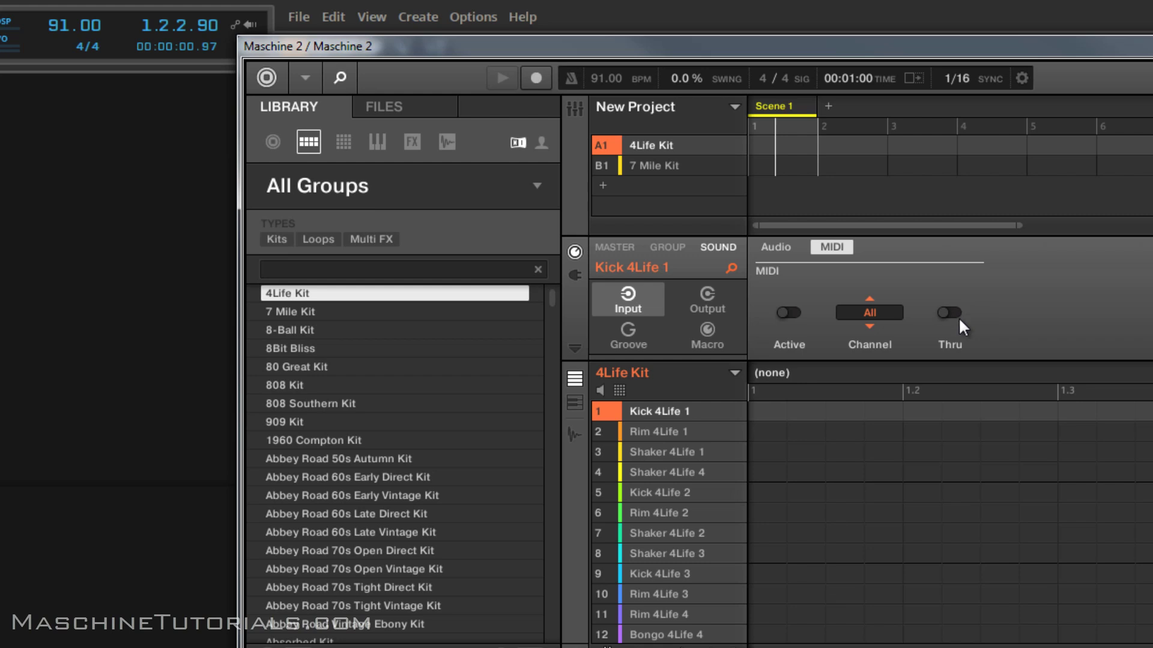
click(718, 306)
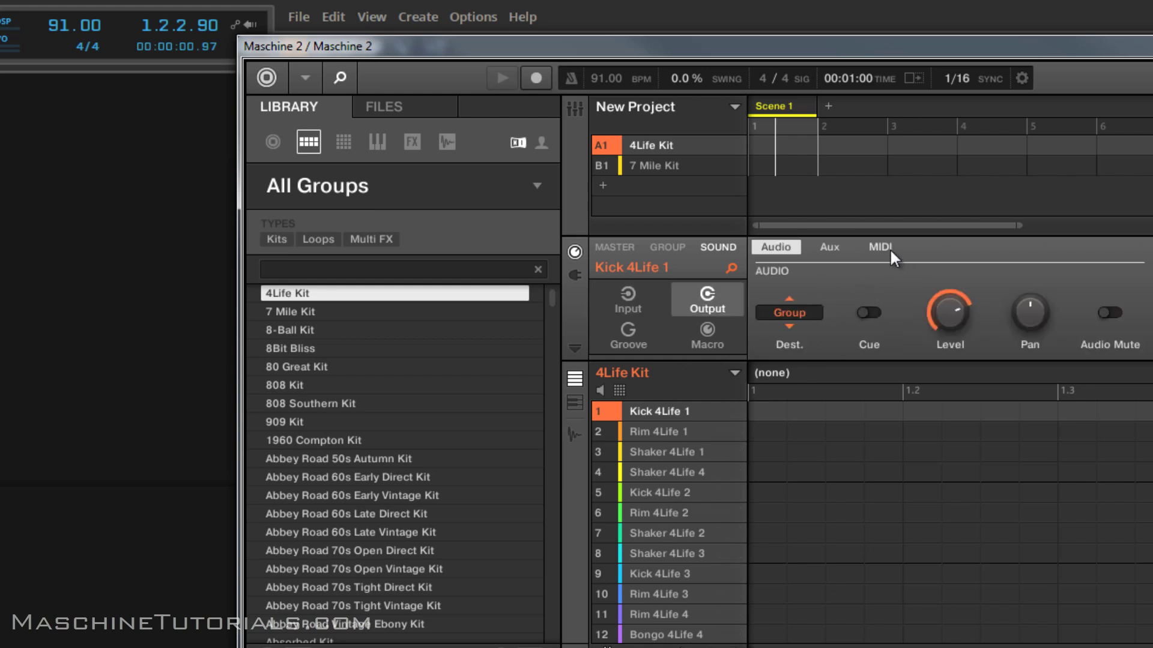
click(889, 247)
click(802, 312)
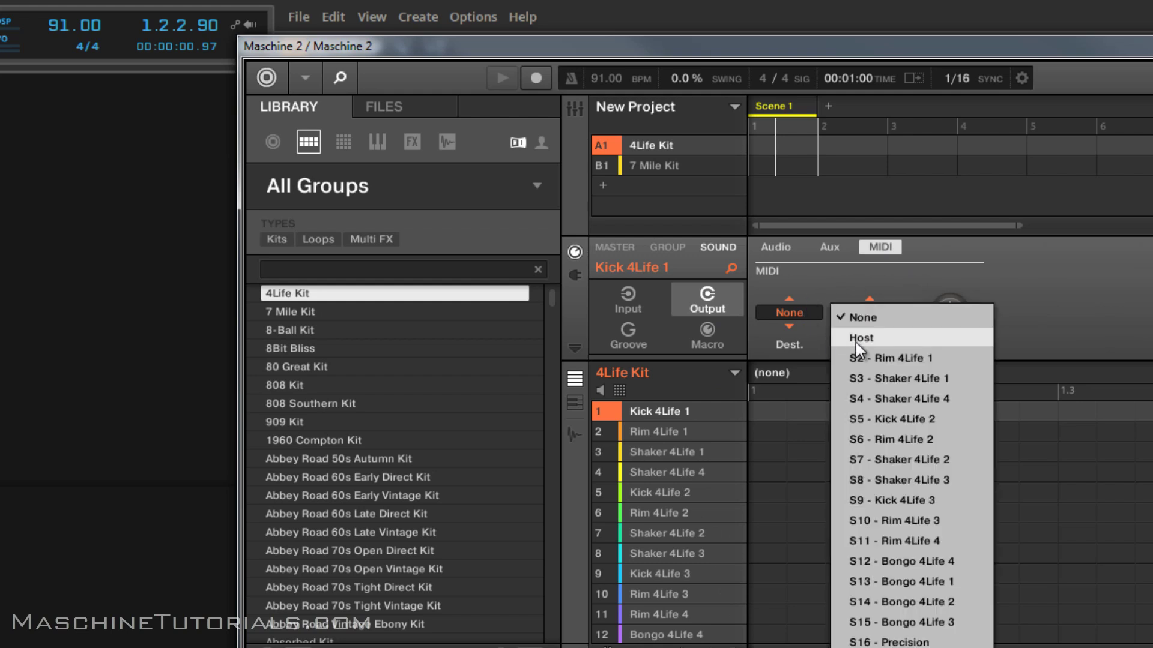
click(855, 340)
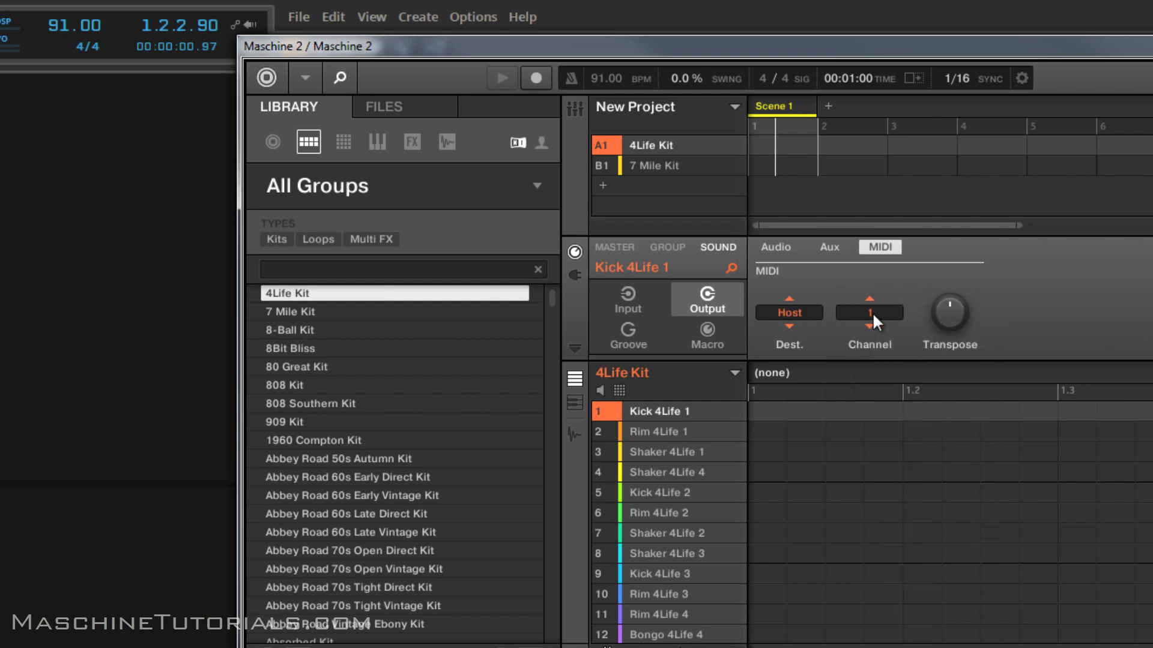
- Set the 4Life Kit group's MIDI input channel to 1 instead of All
click(667, 249)
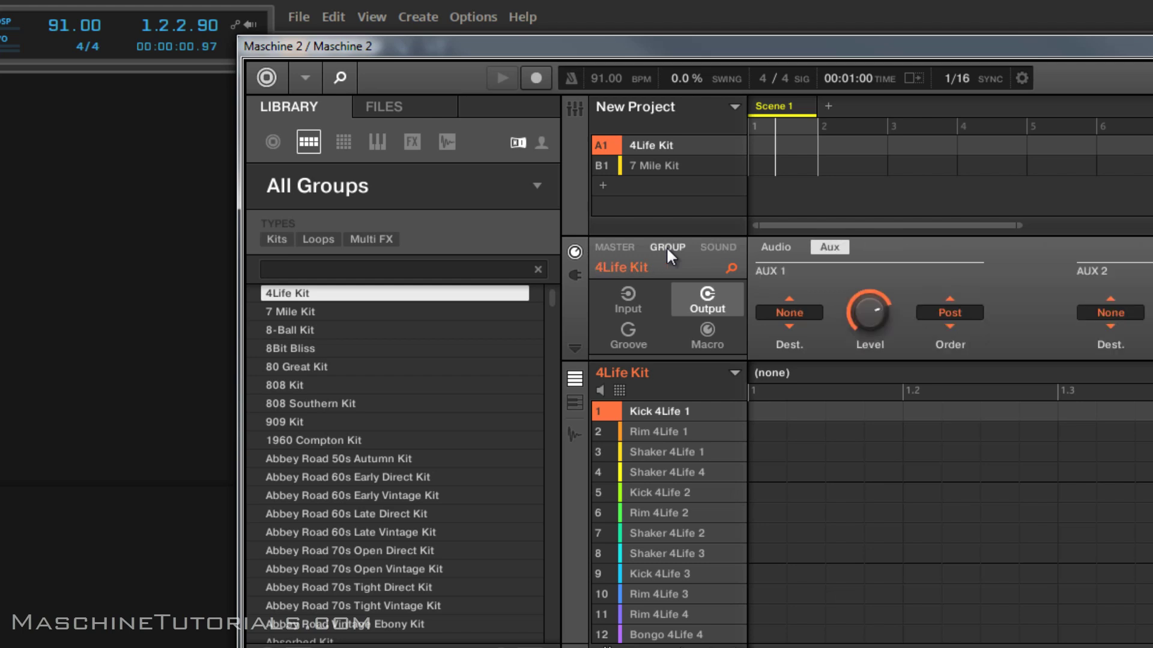
click(632, 296)
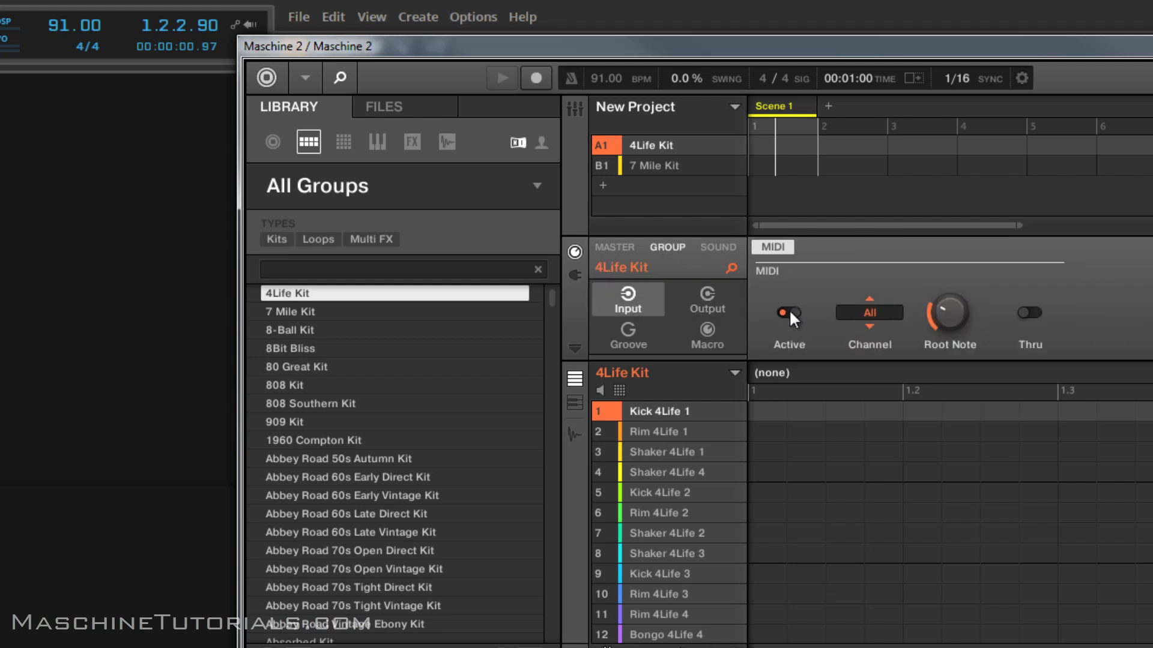
click(852, 311)
click(920, 335)
- Activate the 7 Mile Kit group's MIDI input and set it to channel 2
click(658, 166)
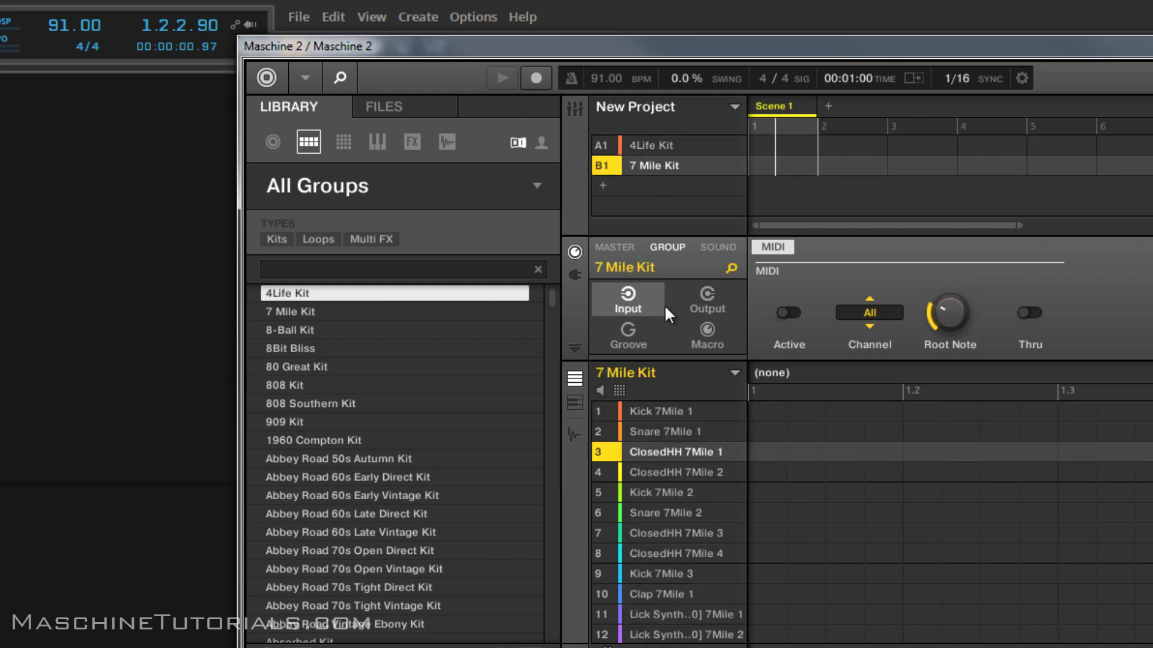
click(781, 312)
click(874, 312)
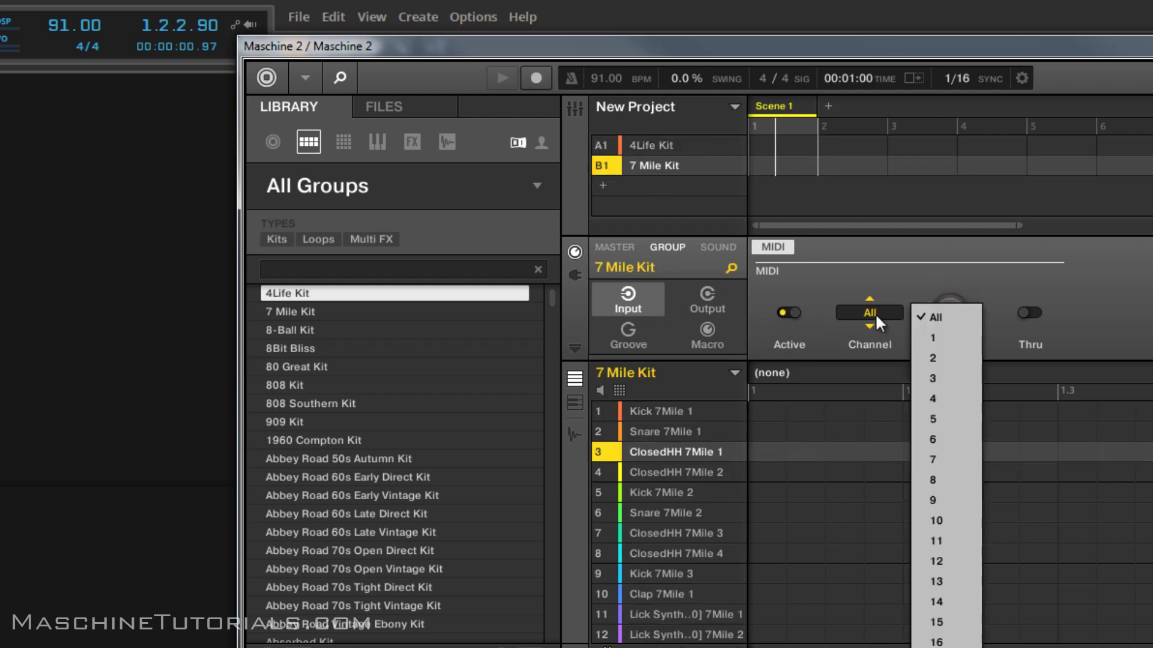
click(931, 358)
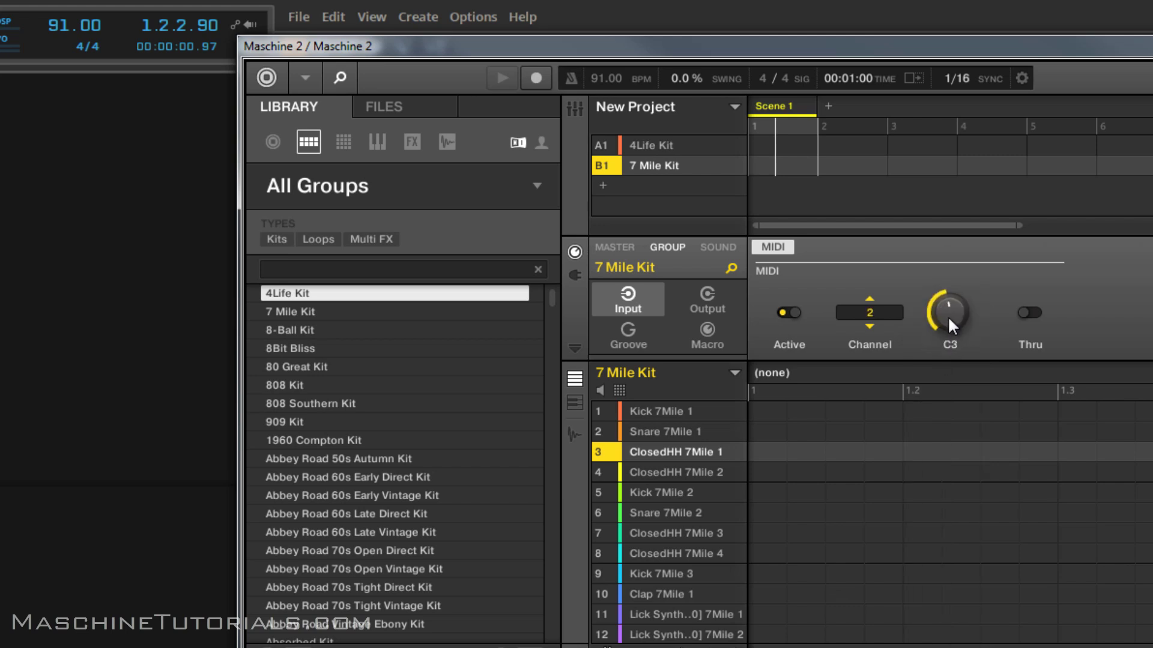
- Route Kick 7Mile 1's MIDI output to Host on channel 2
click(654, 412)
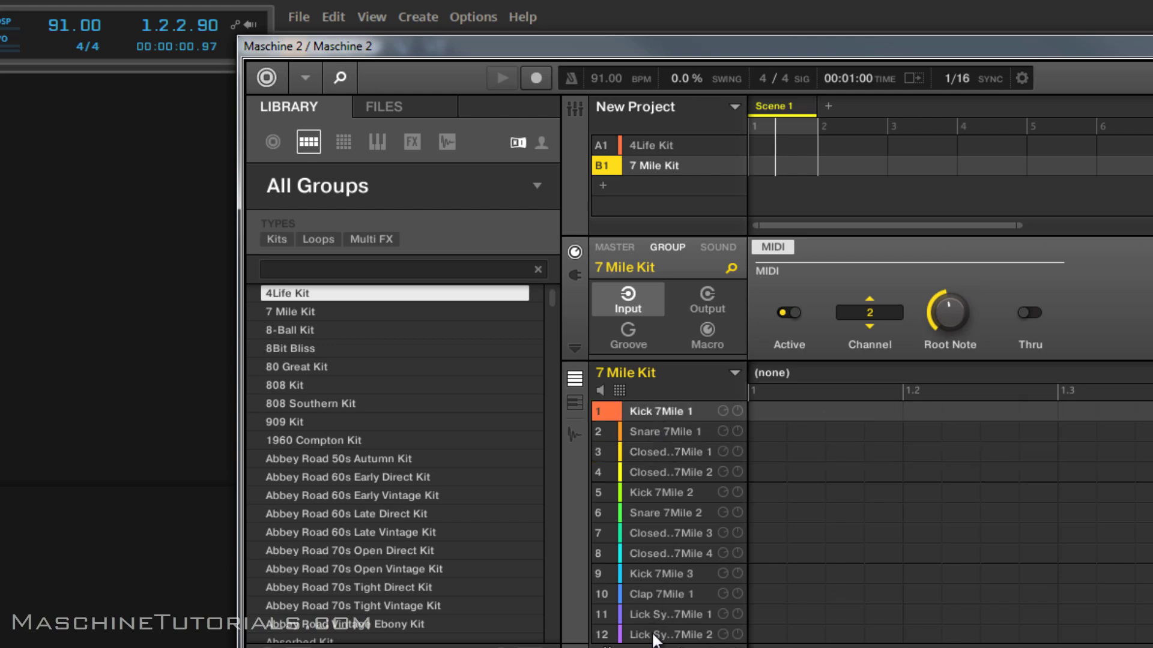
scroll(657, 625, down, 2)
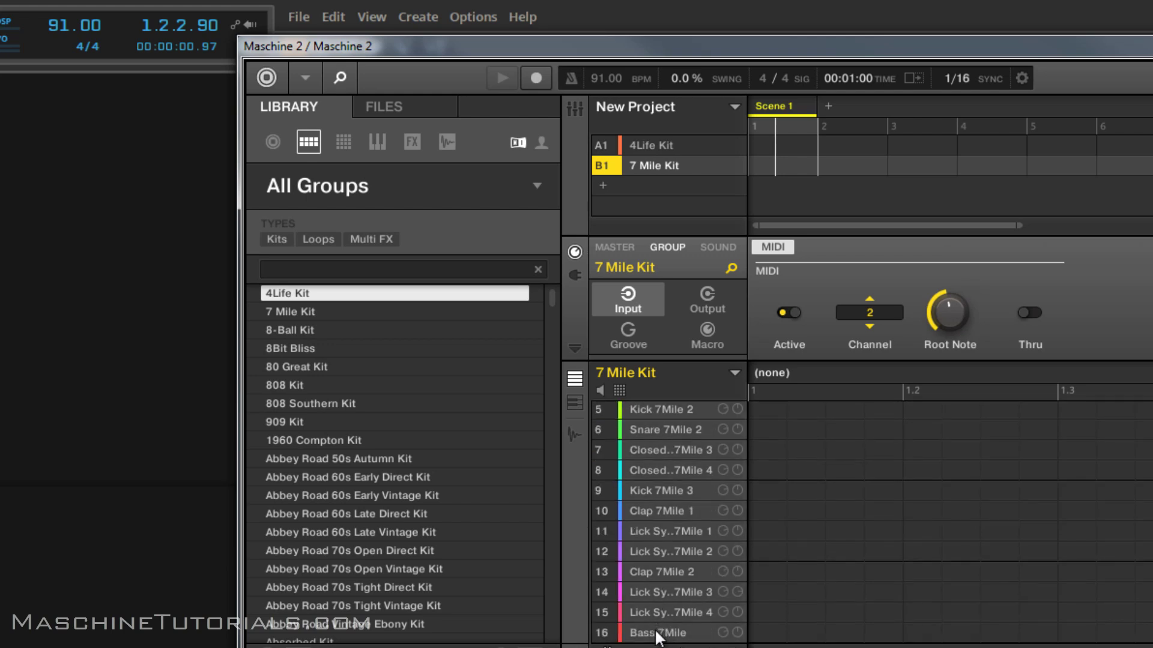
click(718, 249)
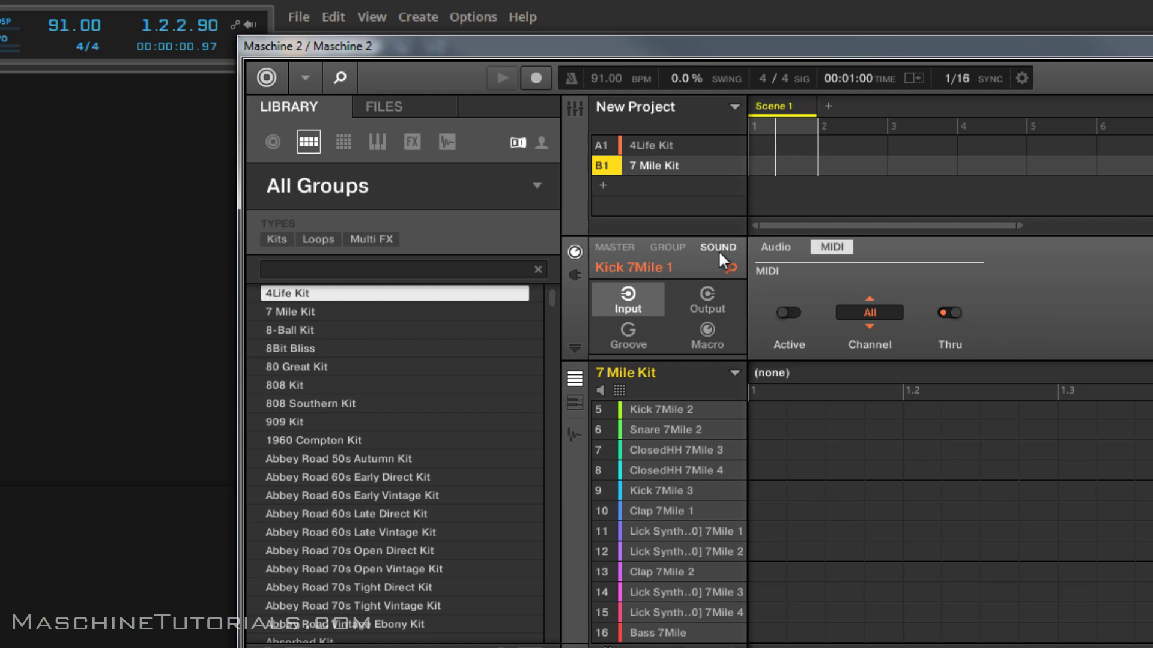
click(707, 303)
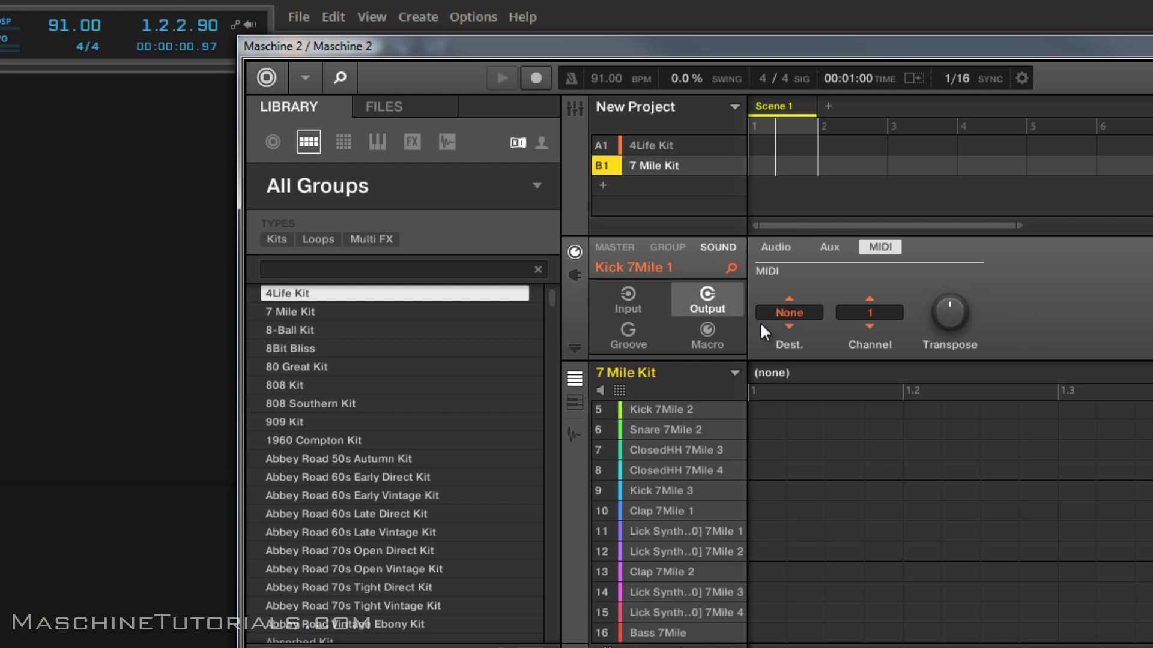
click(789, 312)
click(856, 337)
click(865, 309)
click(920, 347)
click(627, 303)
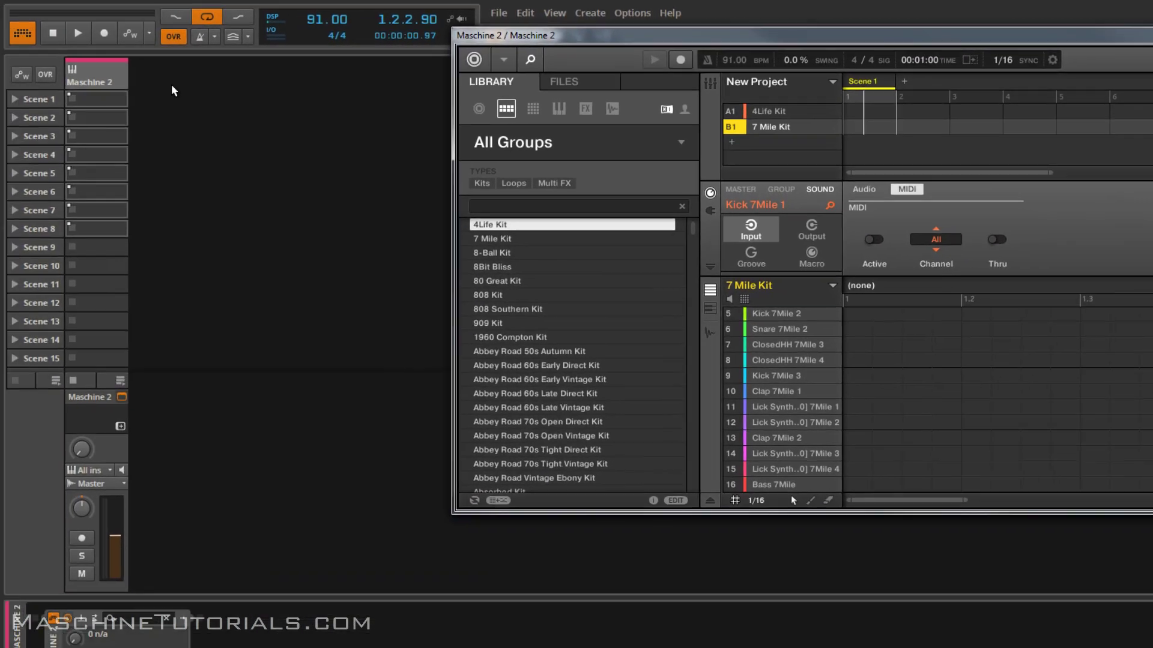
- Add instrument tracks Inst 2 and Inst 3 beside Maschine 2, then arm the Maschine 2 track
right_click(173, 90)
click(192, 95)
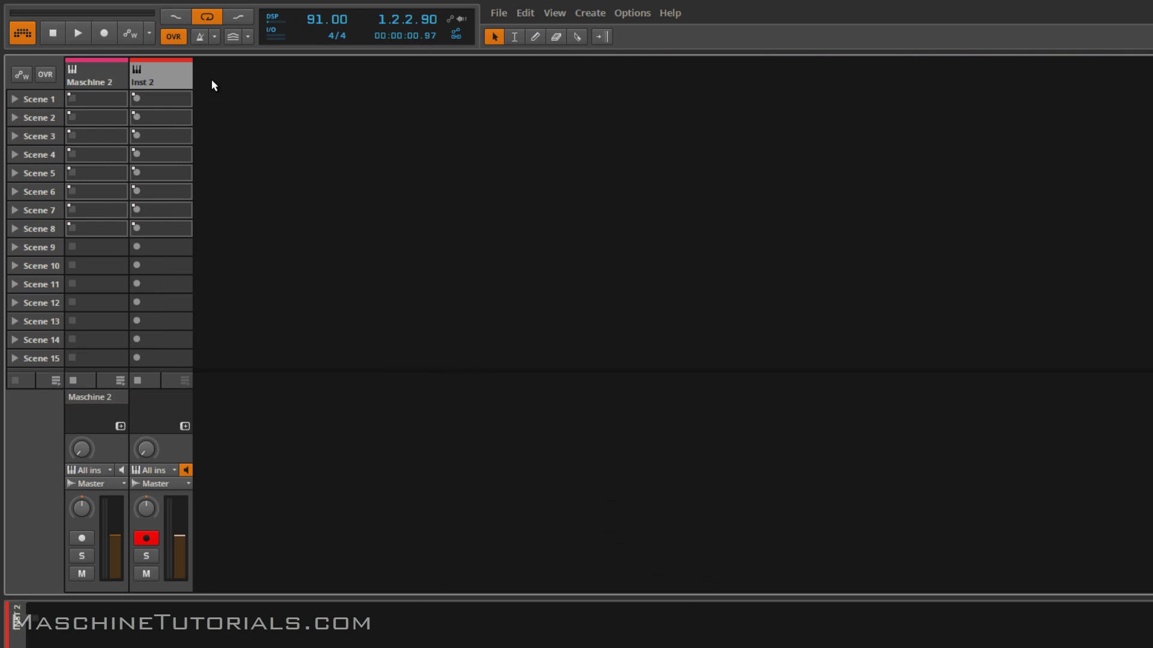
right_click(217, 84)
click(243, 94)
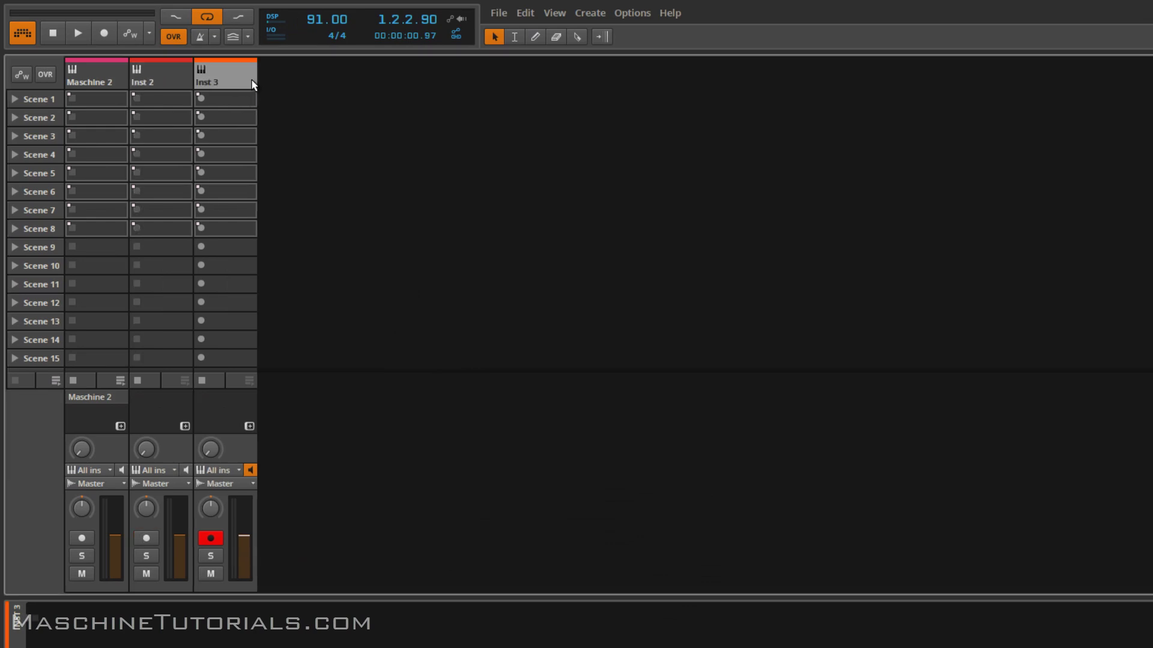
click(99, 79)
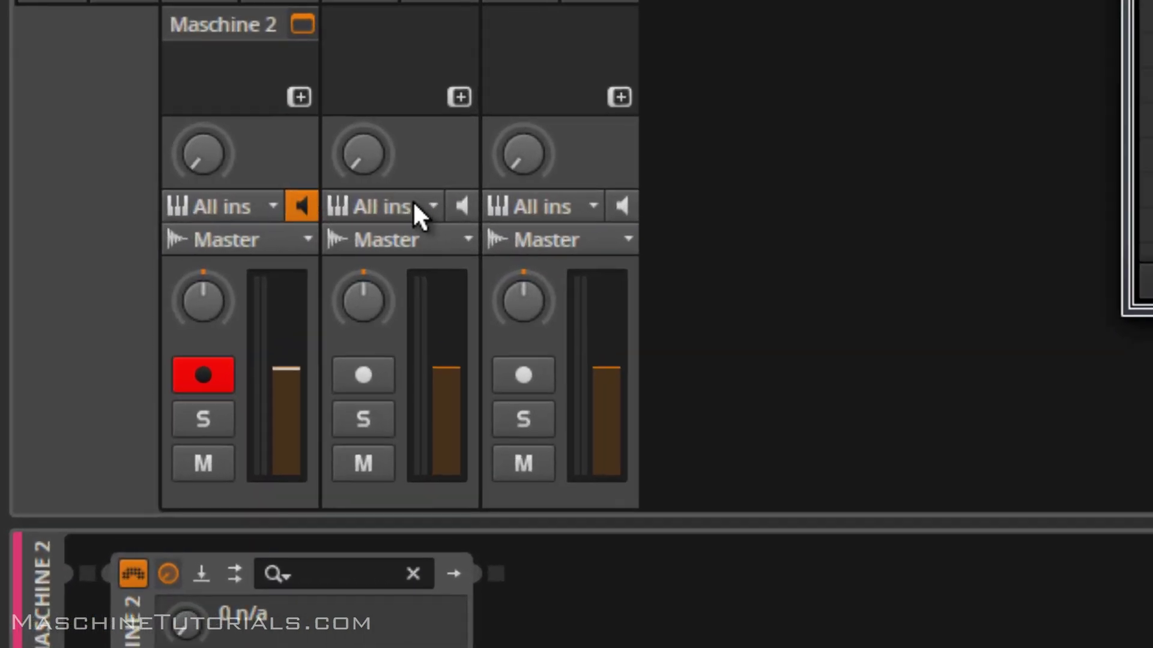
- Set the note input of both Inst 2 and Inst 3 to the Maschine 2 track
click(427, 207)
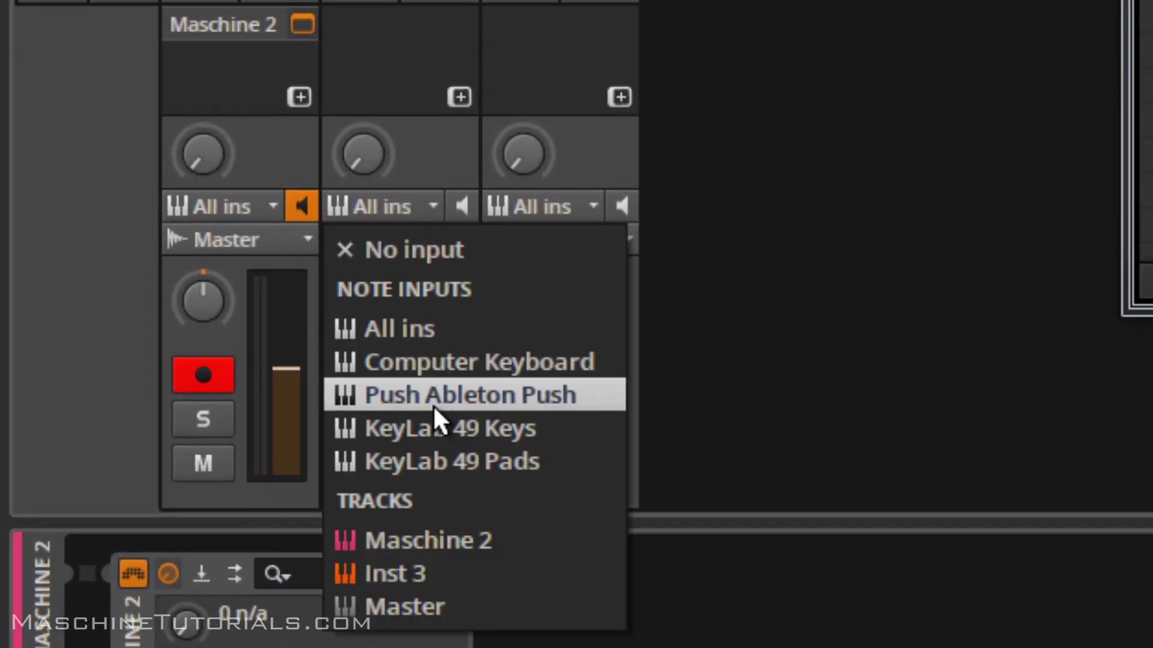
click(435, 538)
click(581, 209)
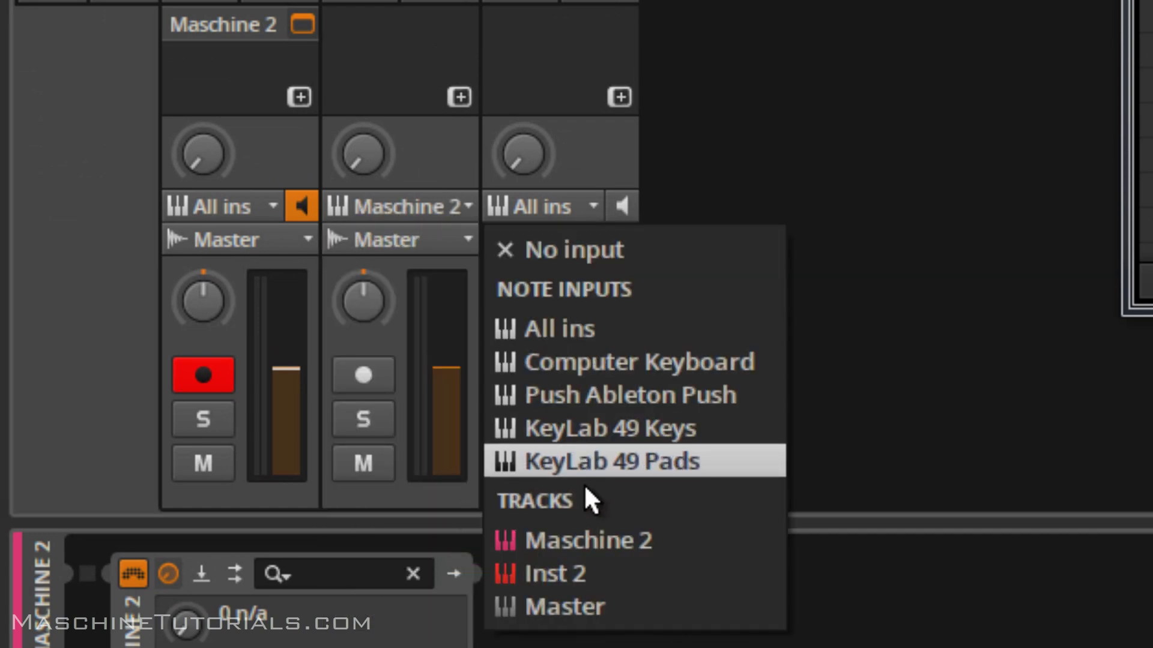
click(599, 549)
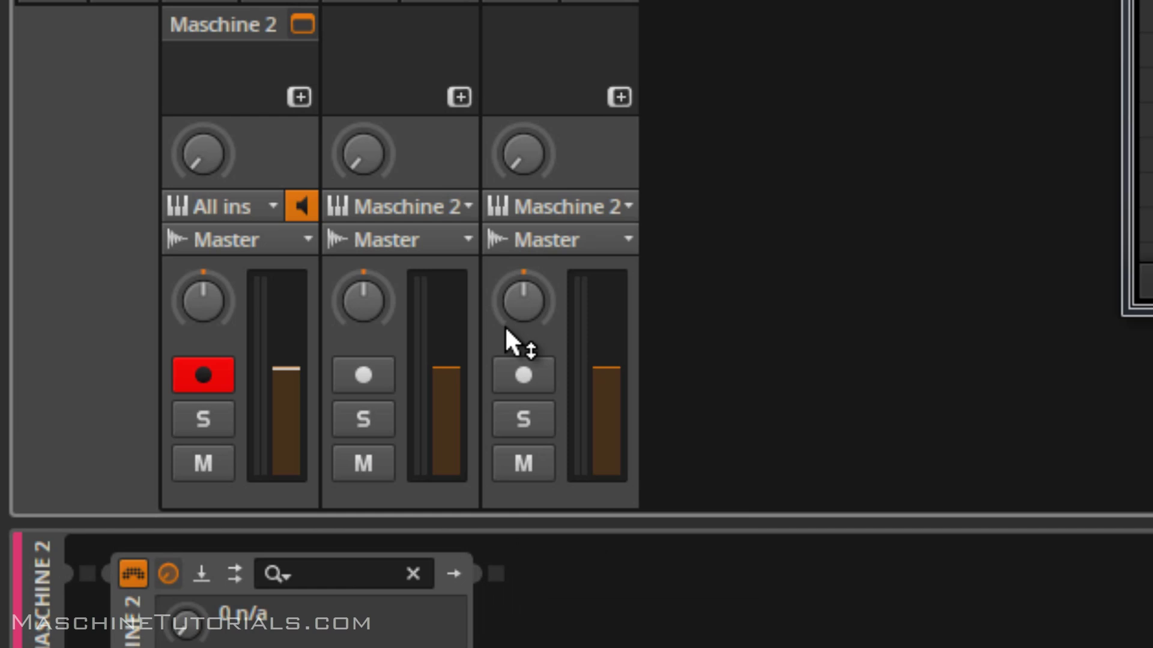
- Route Inst 2 and Inst 3 outputs into the Maschine 2 plug-in
click(449, 235)
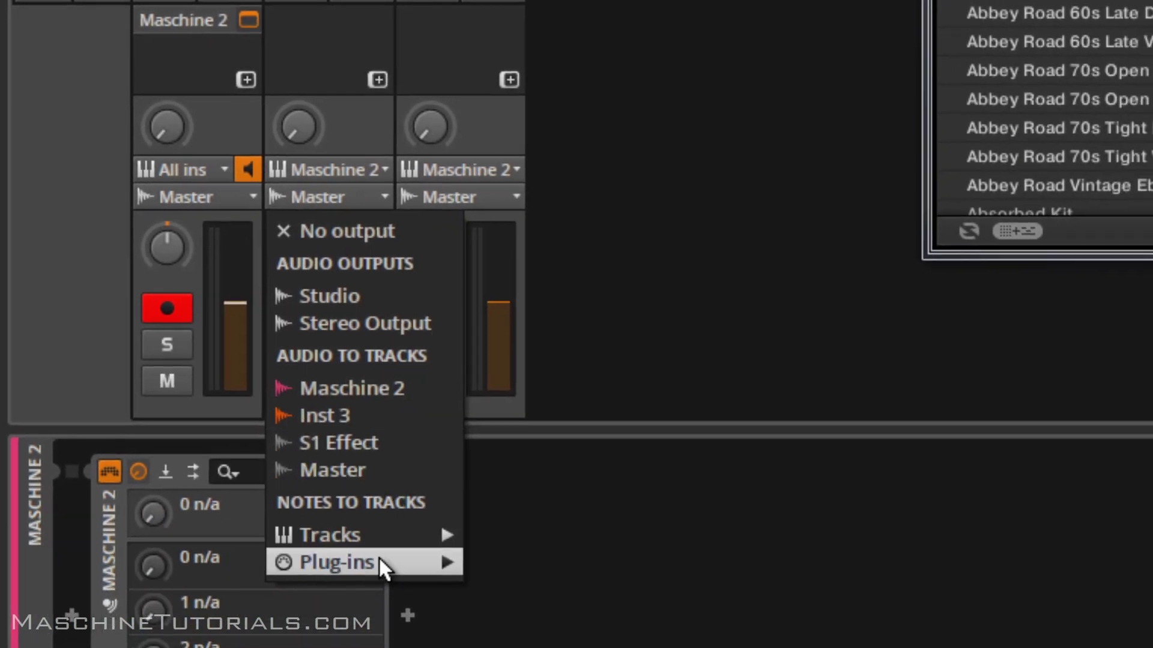
mouse_move(380, 561)
mouse_move(673, 556)
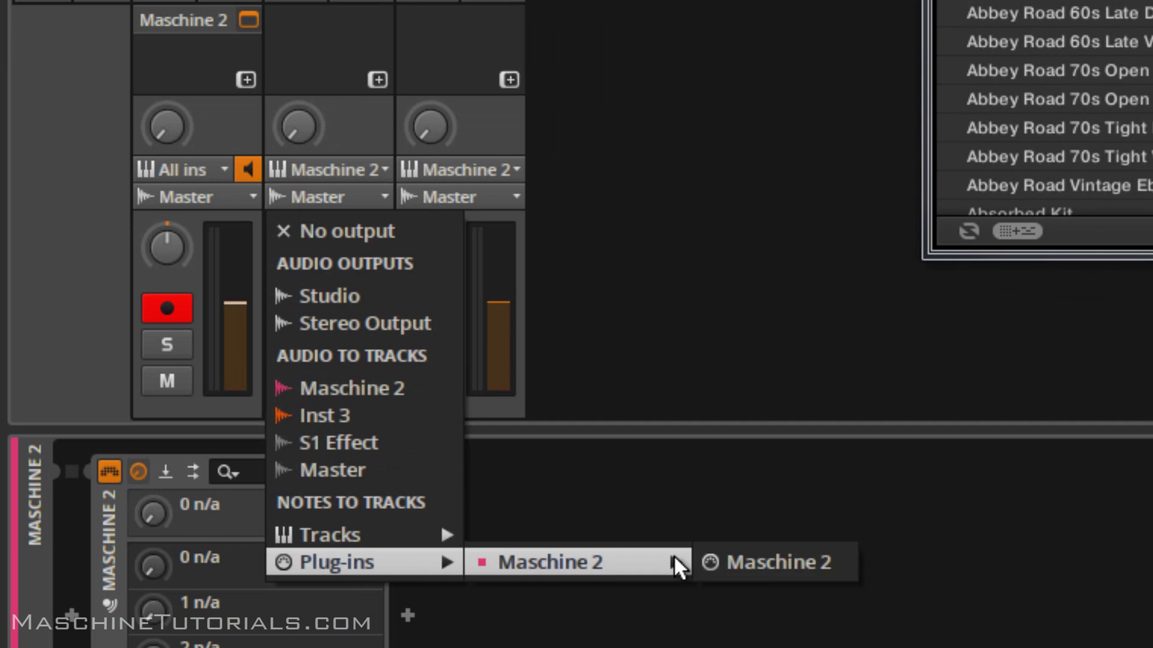
click(733, 562)
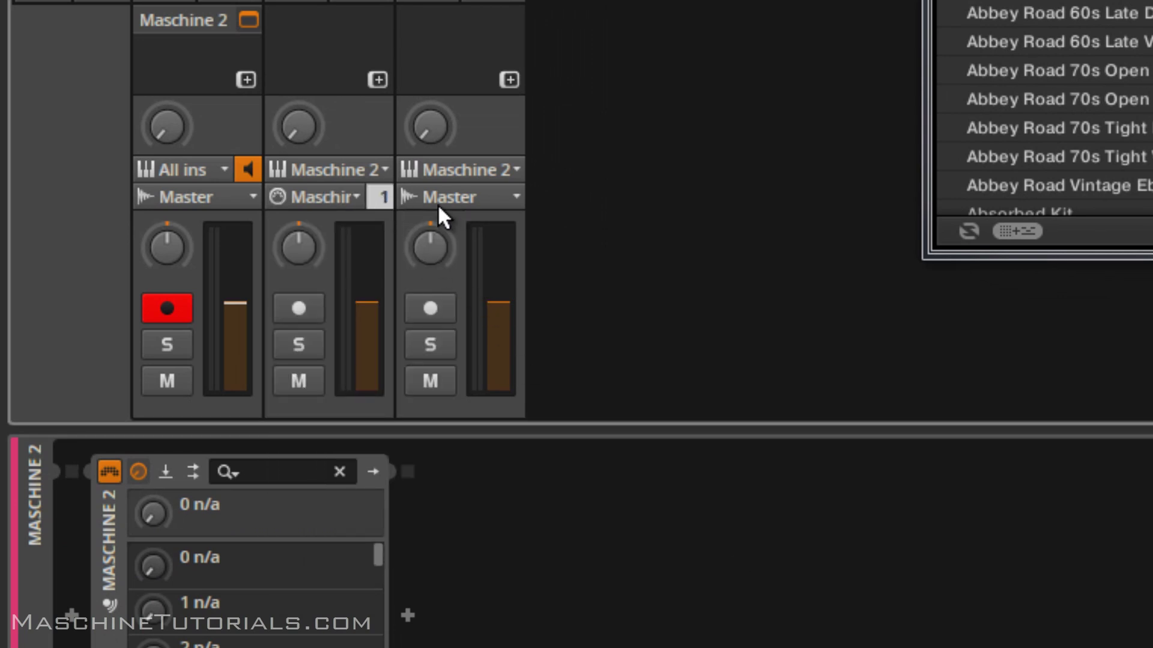
click(495, 196)
mouse_move(530, 556)
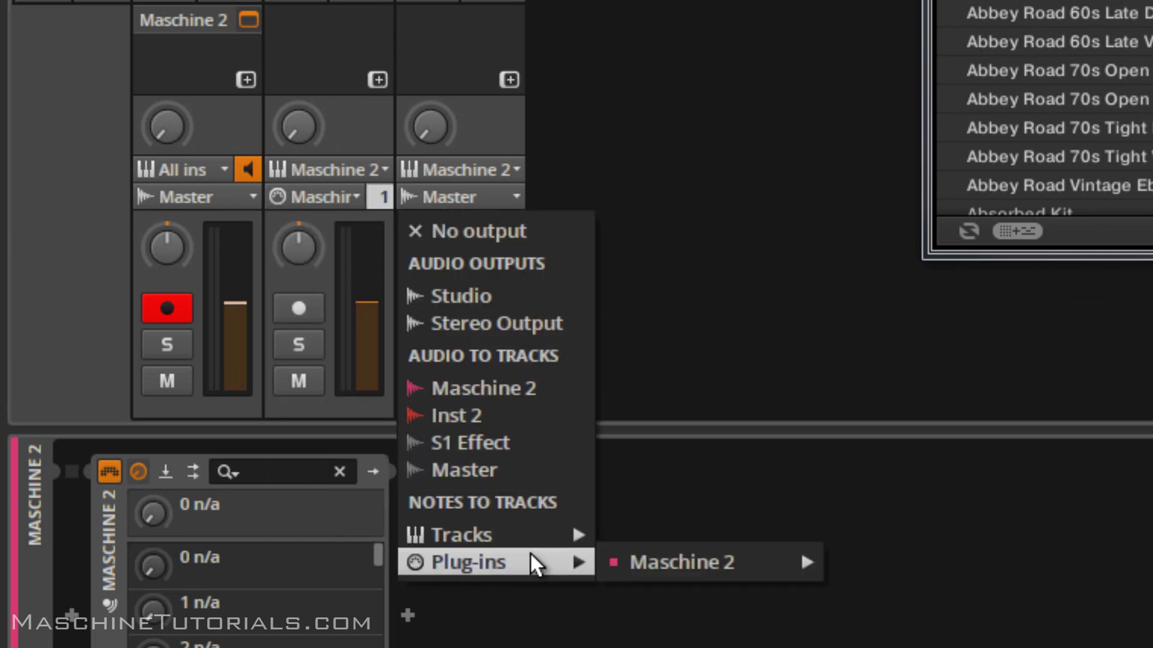
mouse_move(681, 560)
click(860, 560)
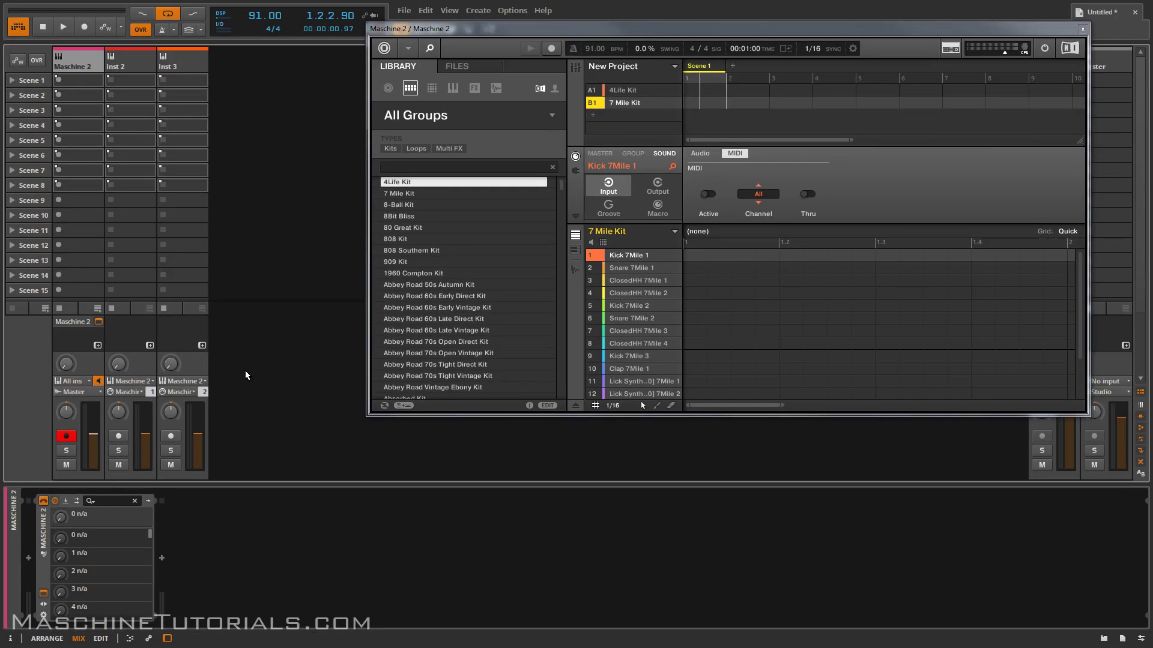
- Move record arm from Maschine 2 to Inst 2, add an empty Scene 1 clip, and enable OVR
click(119, 440)
click(66, 436)
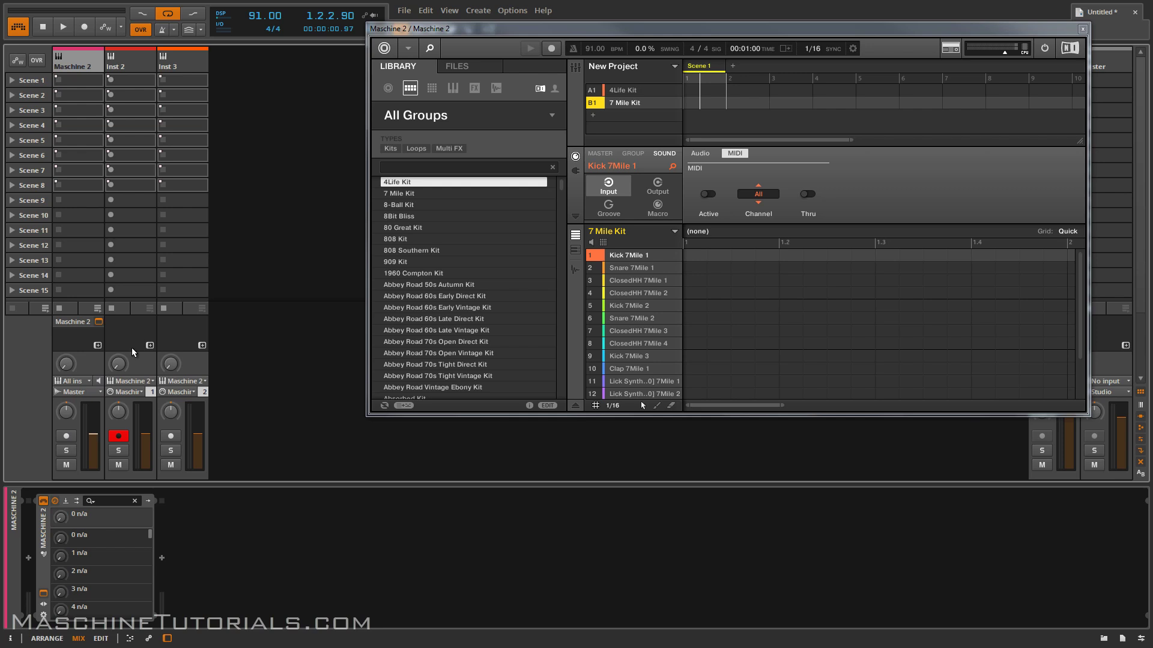
double_click(137, 86)
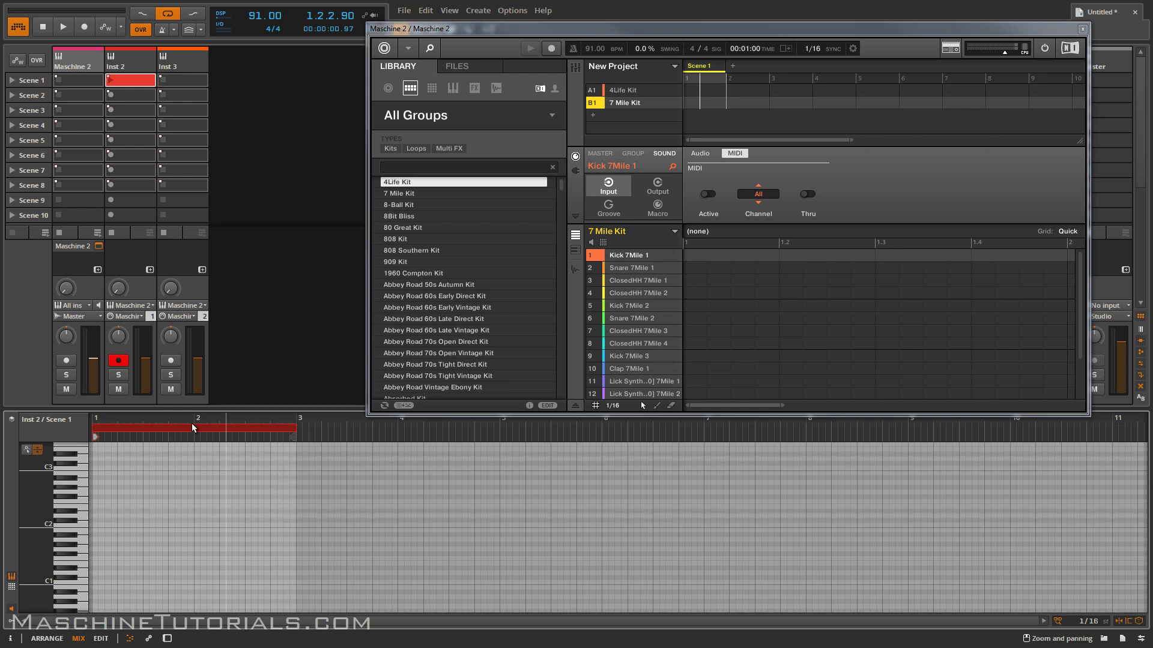
click(37, 60)
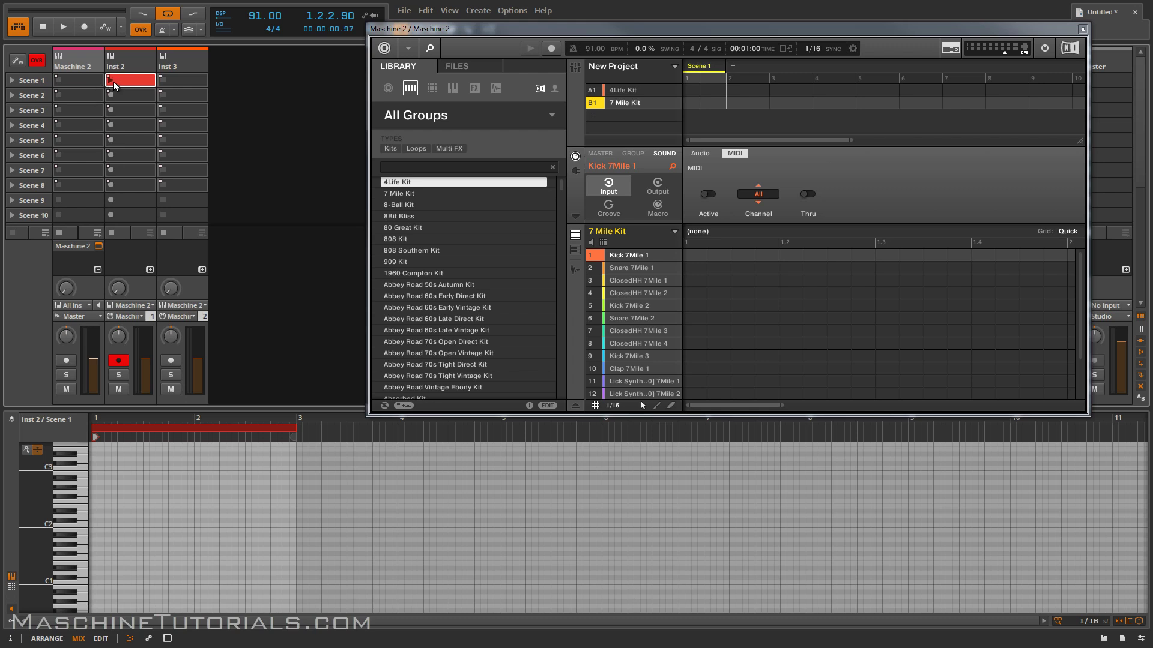
- Enable the metronome and record Maschine pads into Inst 2's Scene 1 clip
click(162, 29)
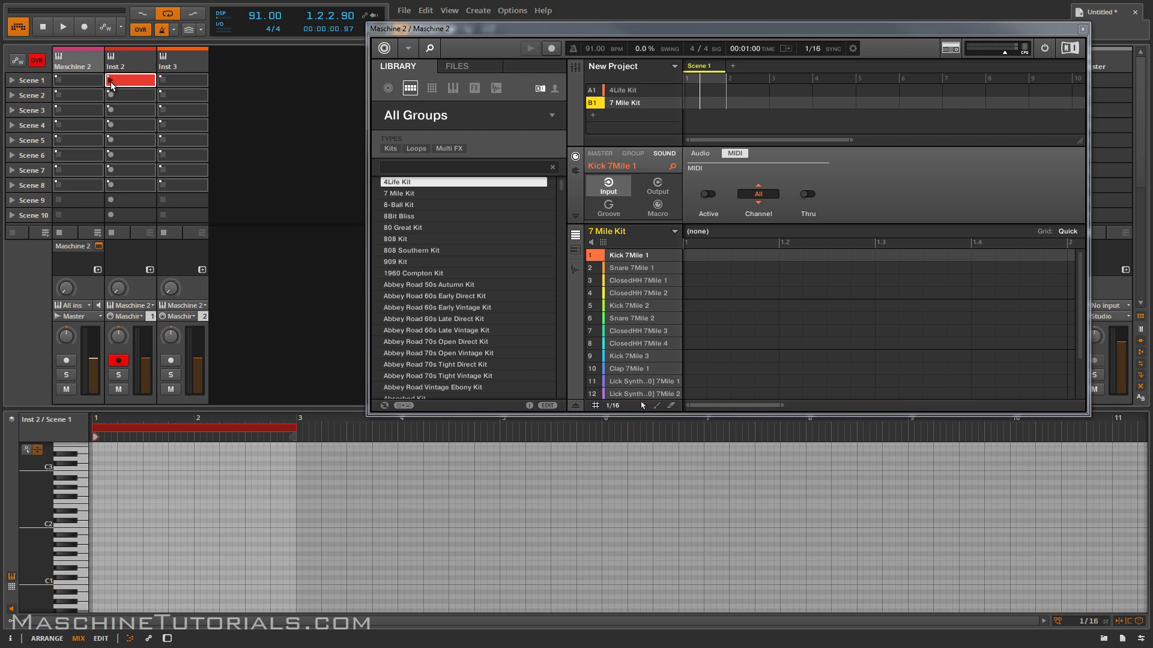
click(111, 82)
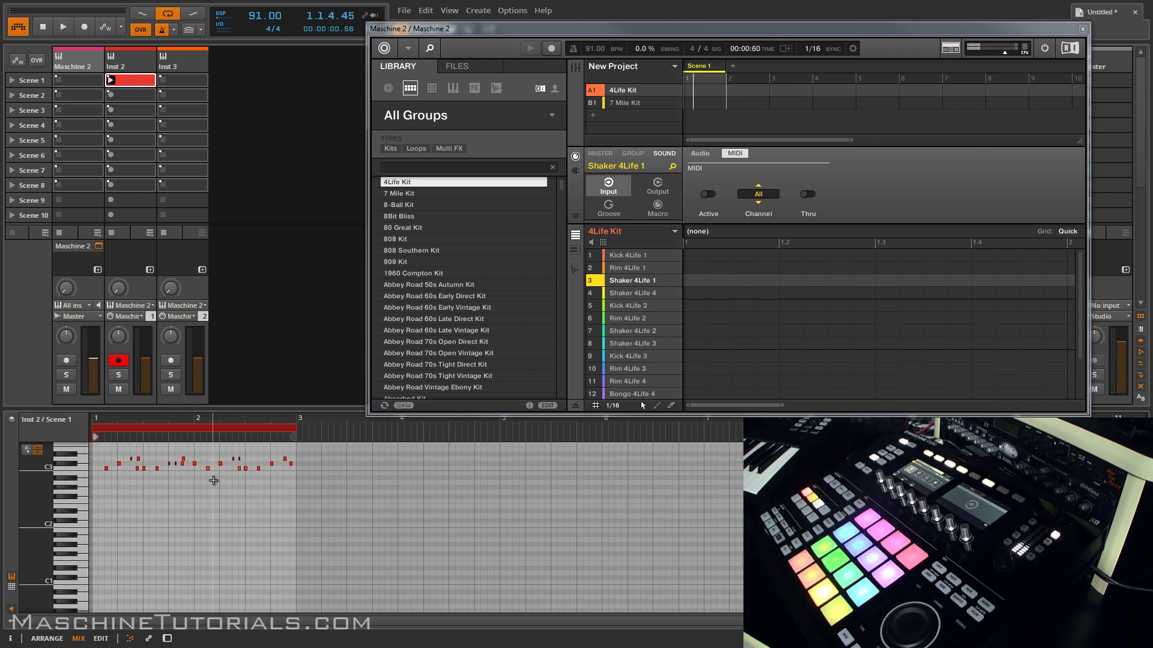
- Create a two-bar clip in Inst 3's Scene 1 slot, arm Inst 3 instead of Inst 2, and re-enable overdub
click(182, 81)
double_click(182, 81)
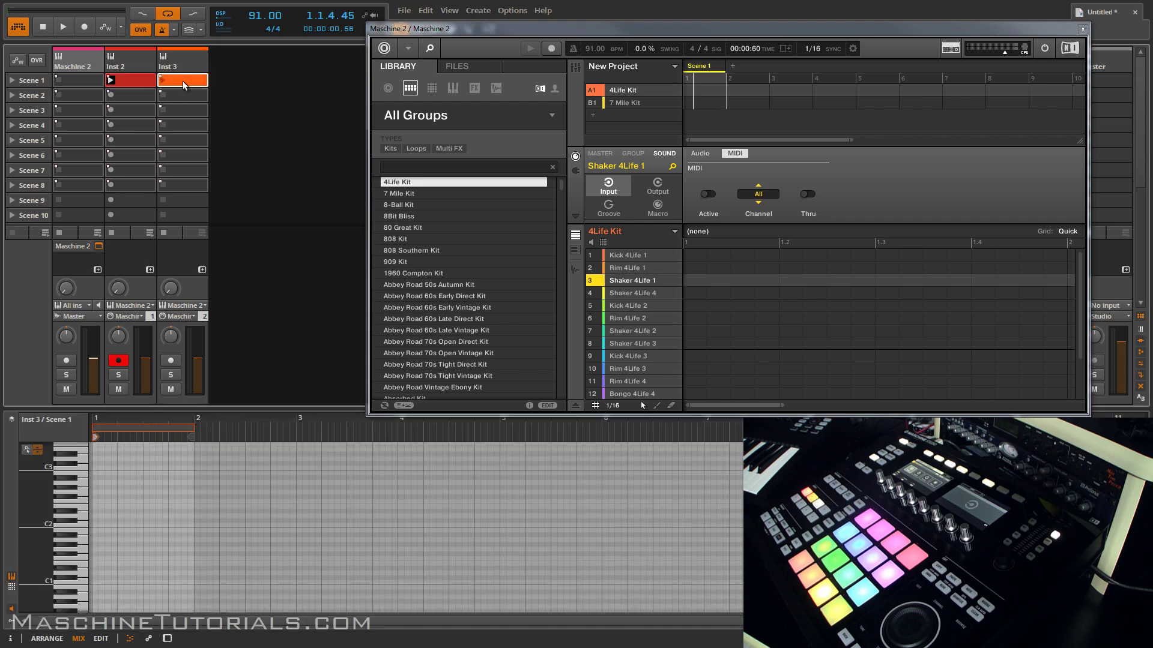
click(171, 360)
click(118, 360)
drag(193, 431, 296, 431)
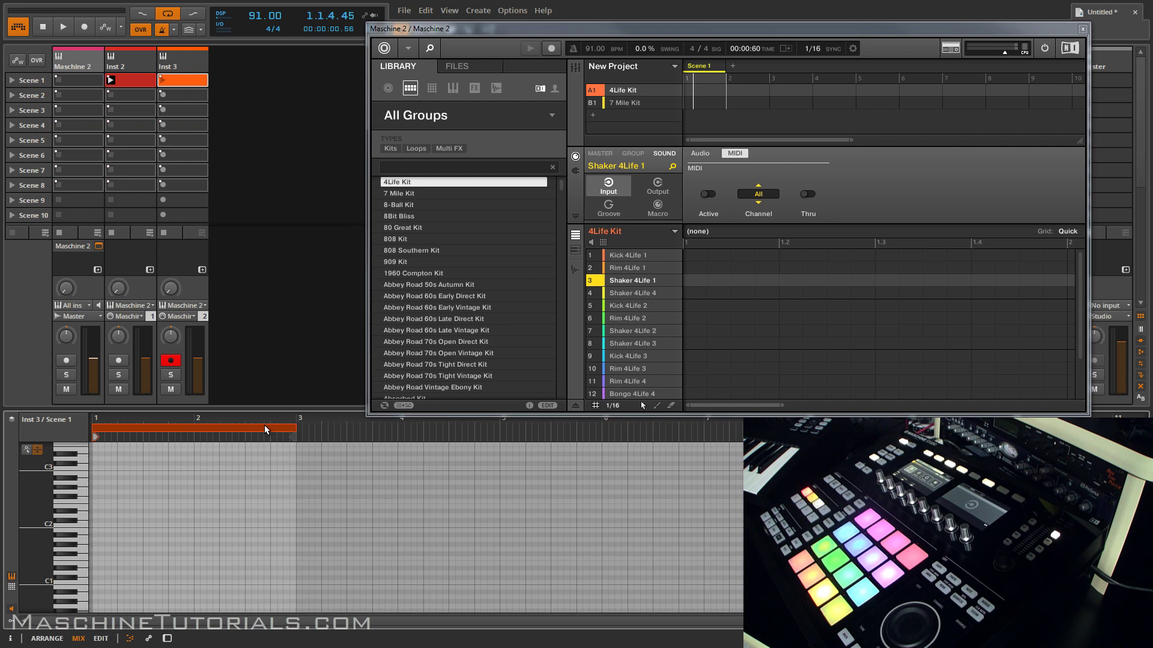
click(37, 60)
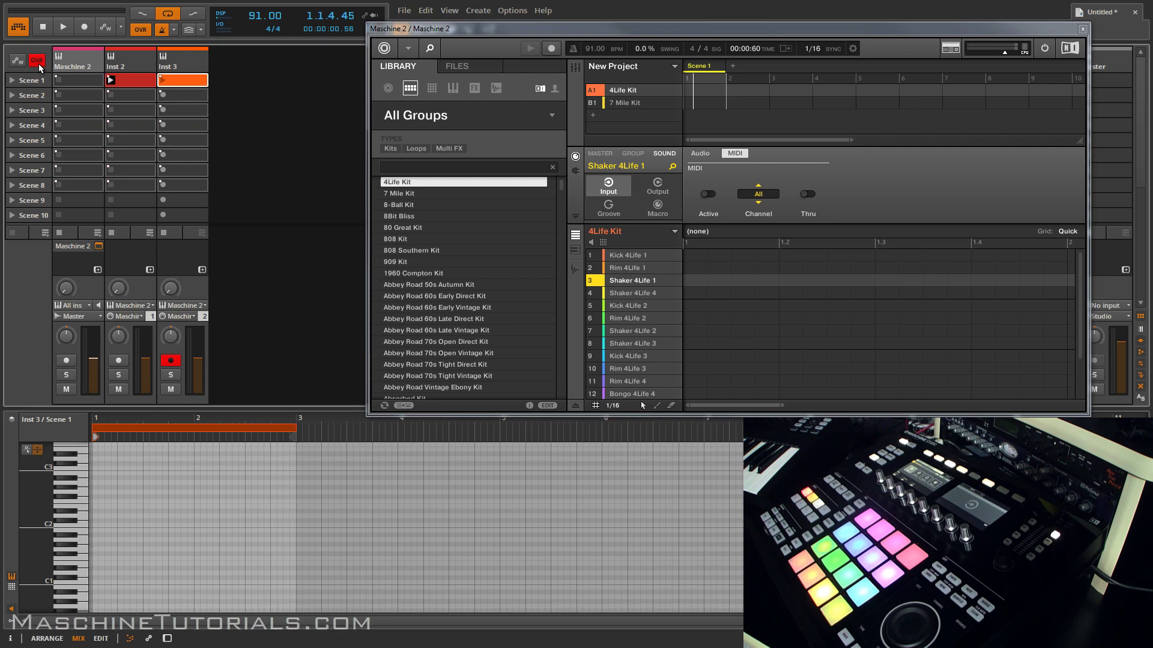
- Record a steady closed hi-hat pattern into the Inst 3 clip, then stop playback
click(162, 82)
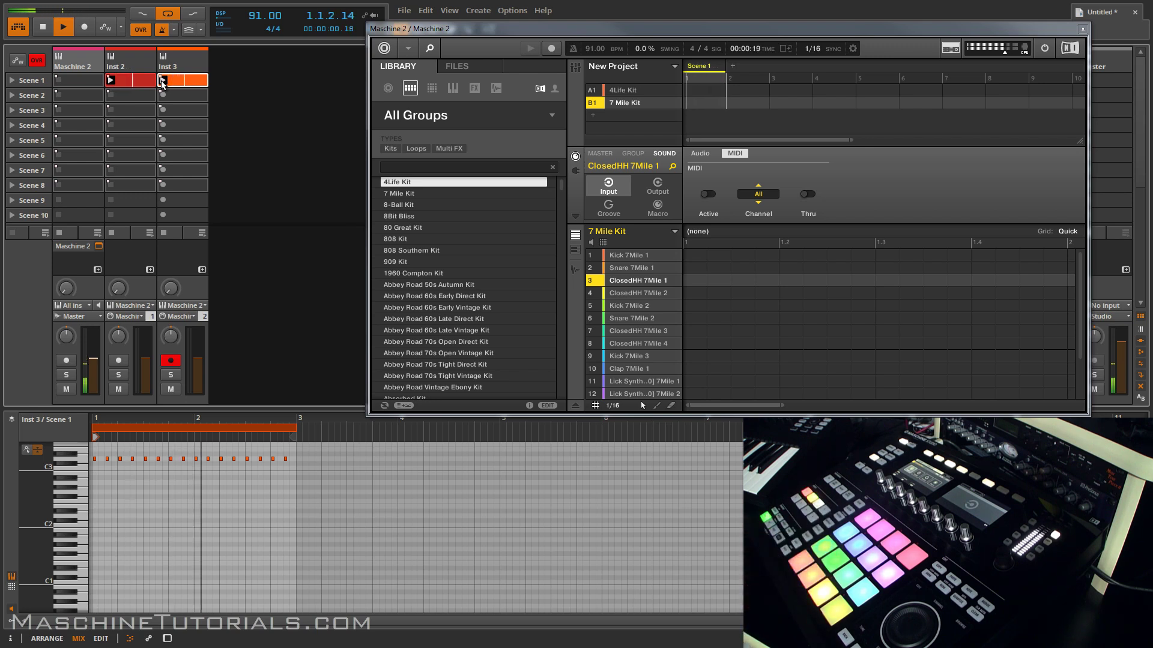
click(162, 81)
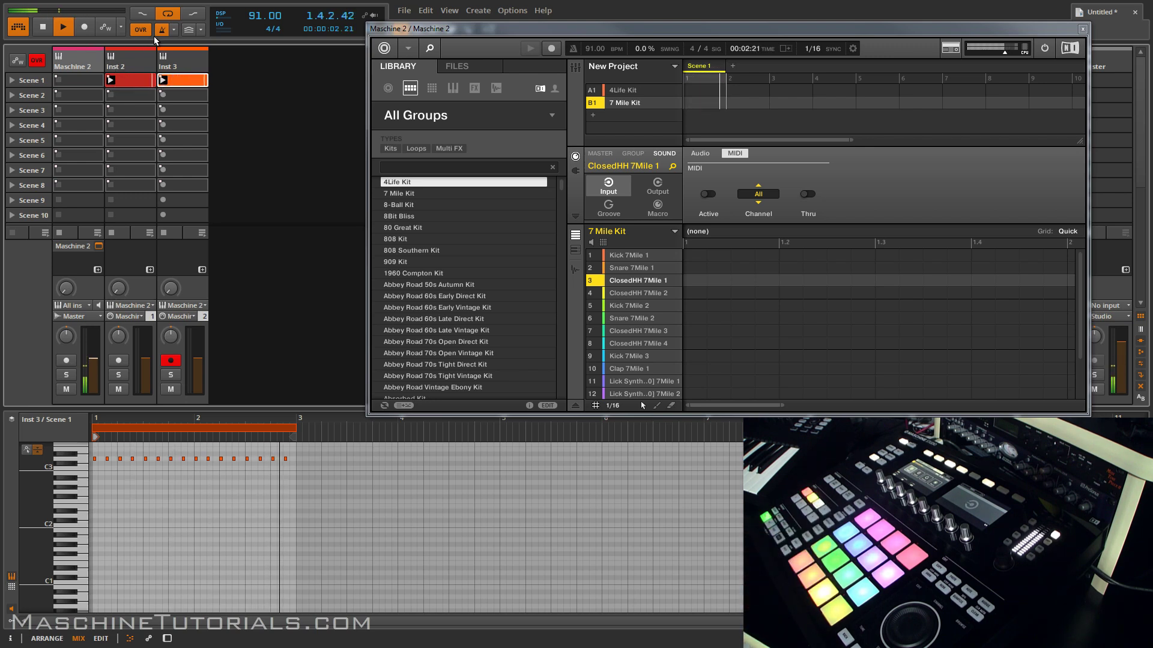
click(43, 27)
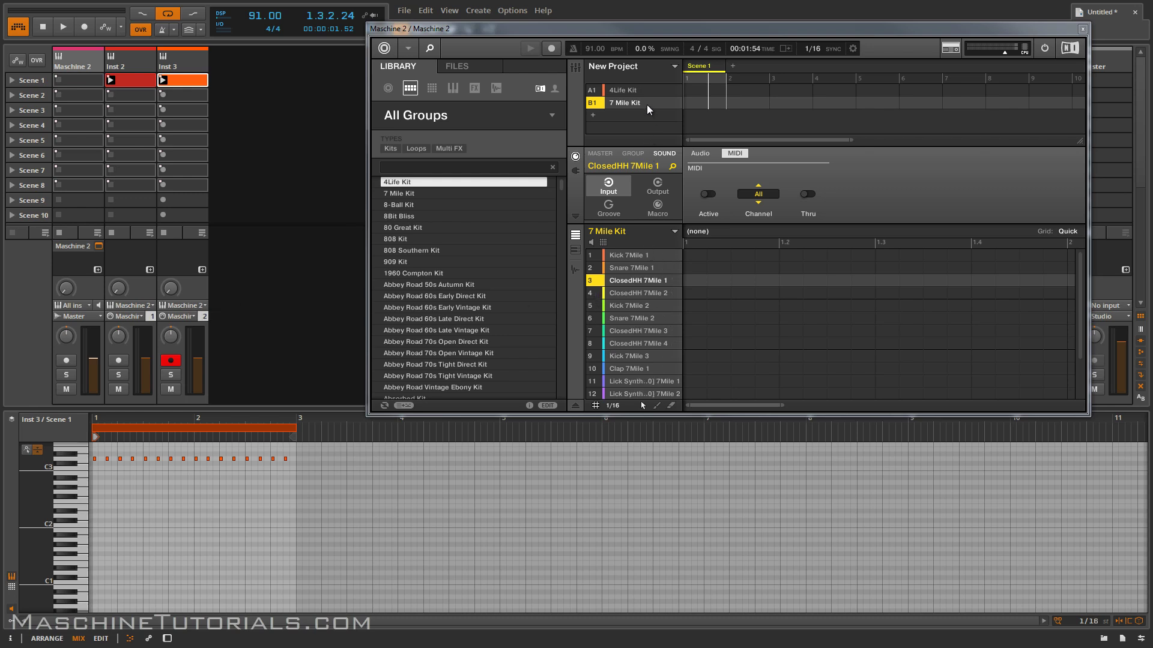
- Route the 4Life Kit group (A1) audio output to Ext. 2 in Maschine
click(634, 90)
click(632, 154)
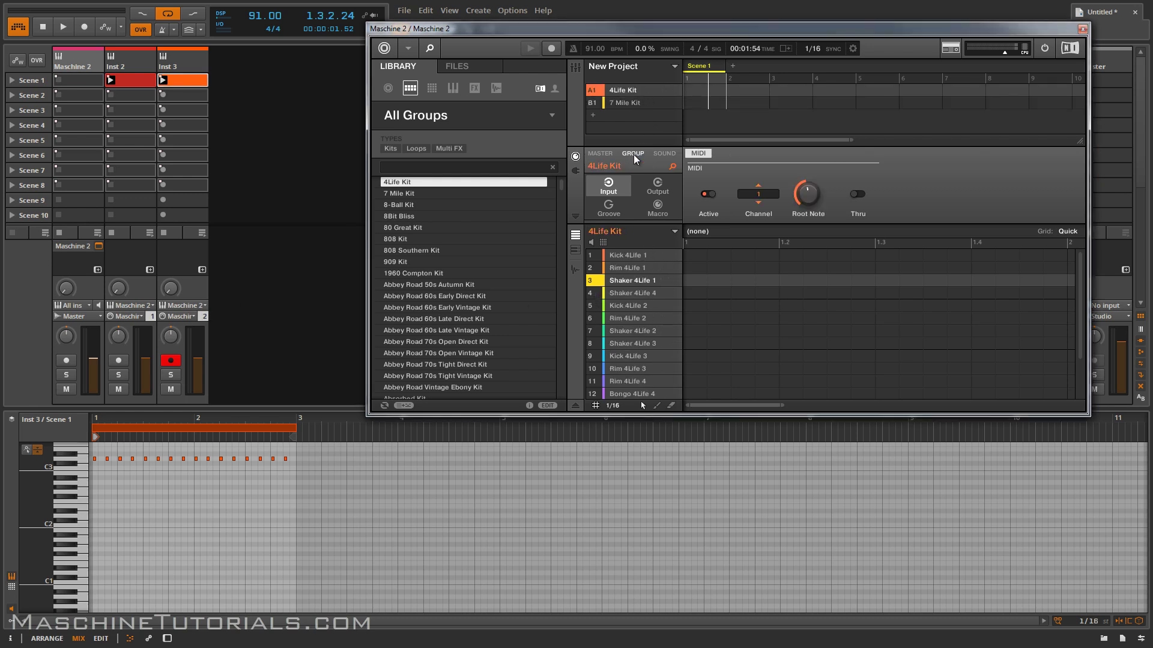
click(657, 189)
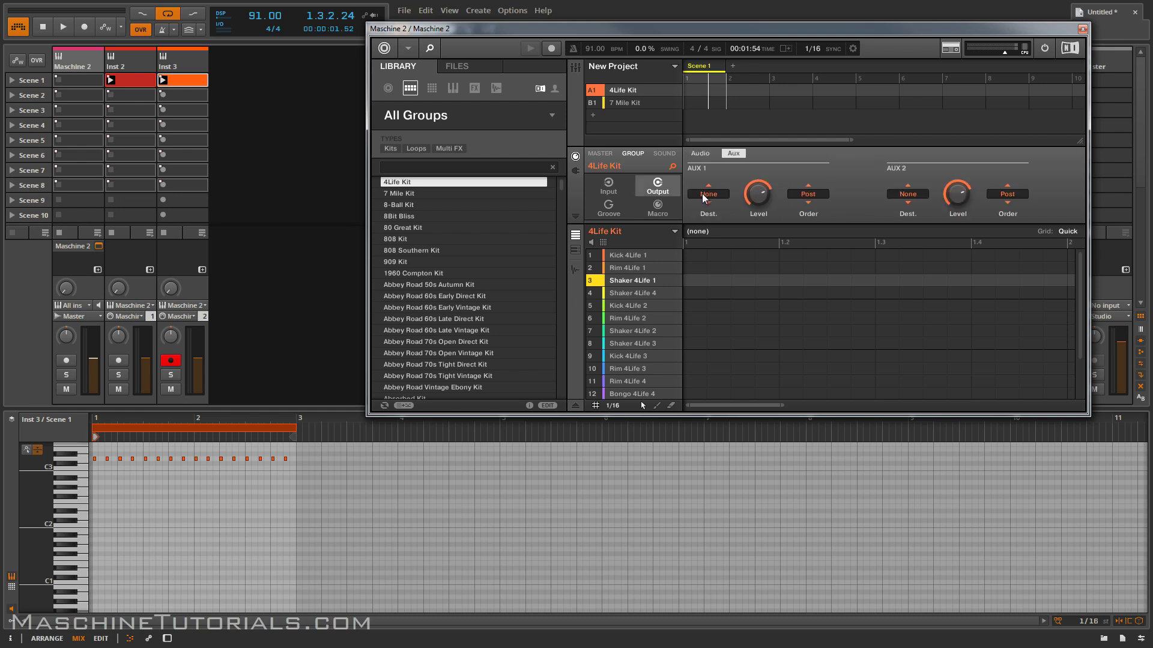
click(702, 154)
click(709, 194)
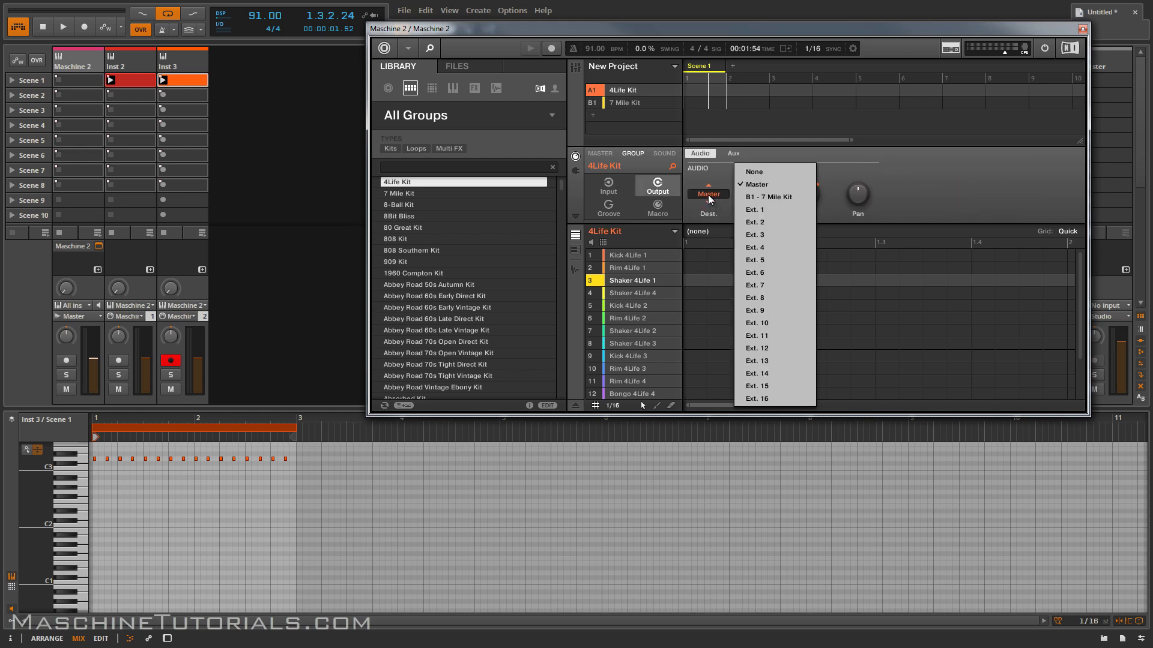
click(761, 223)
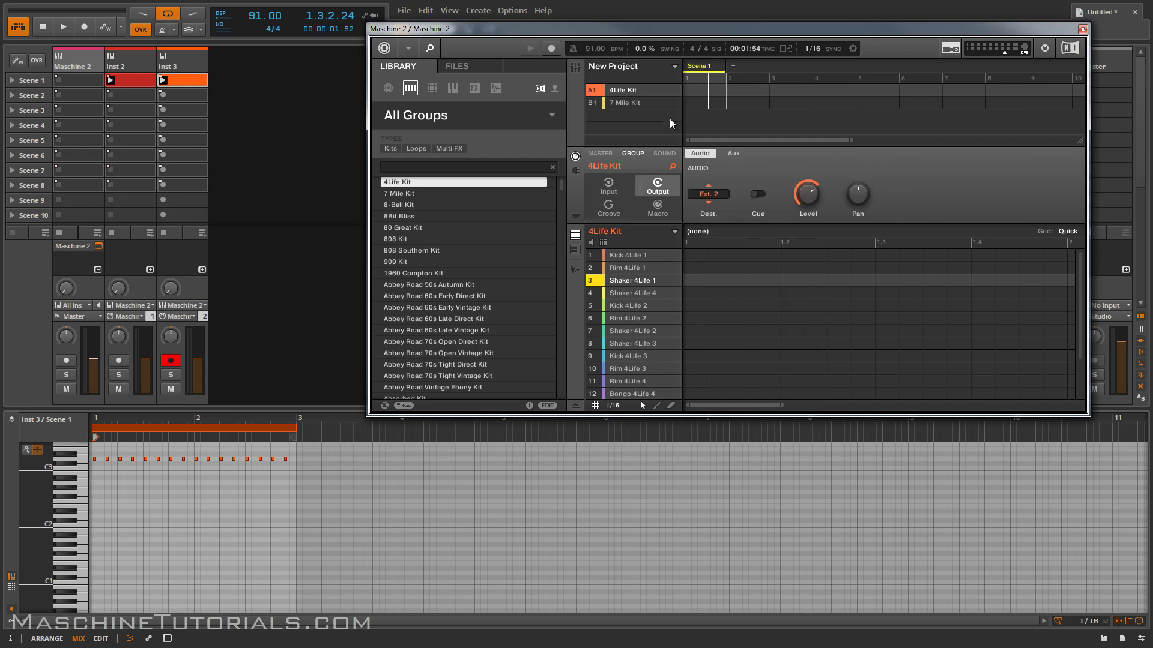
- Route the 7 Mile Kit group (B1) audio output to Ext. 3
click(636, 101)
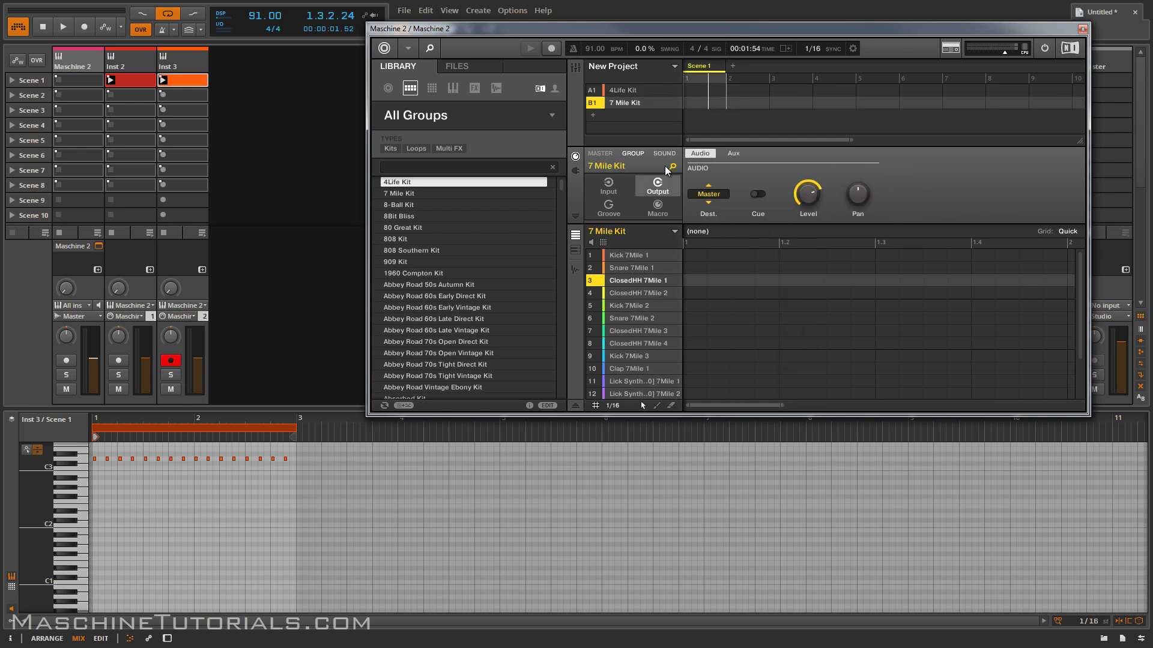
click(706, 195)
click(752, 233)
- Use Add Missing Chains on the Maschine 2 device's multiple outputs page to create every output chain
click(85, 59)
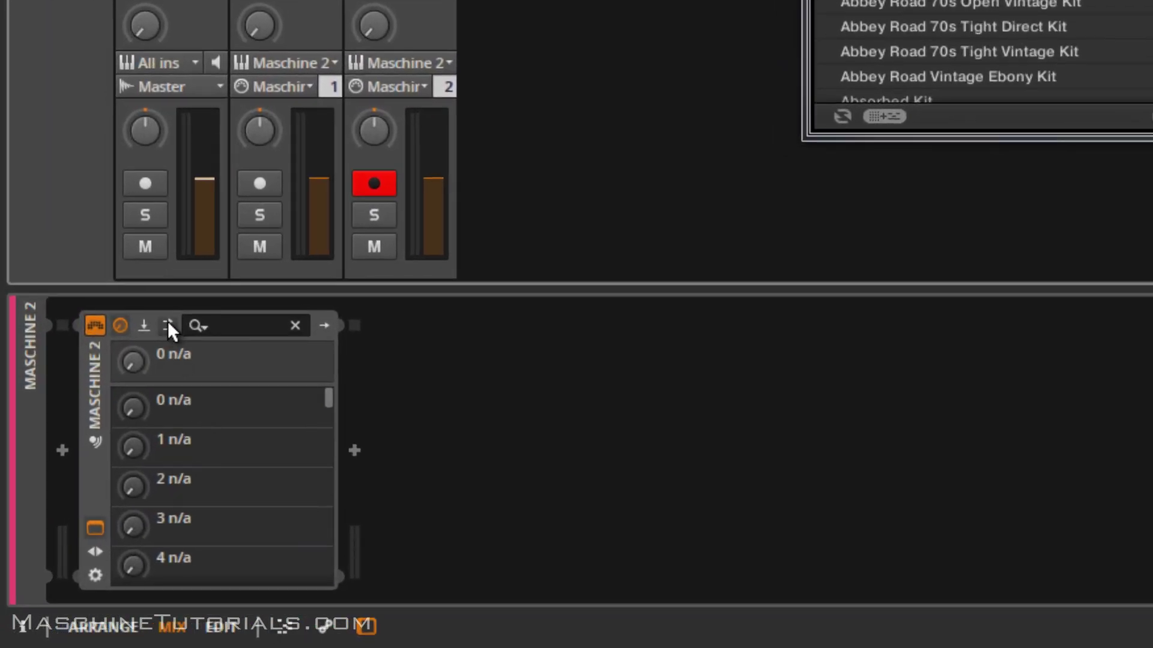
click(168, 322)
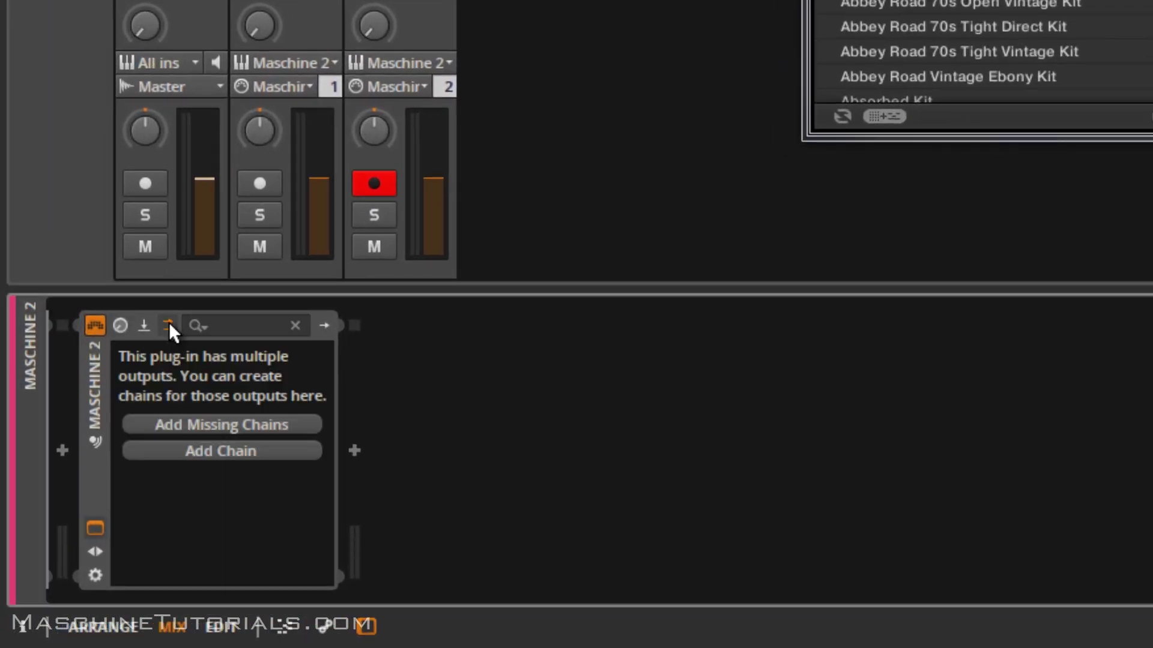
click(219, 424)
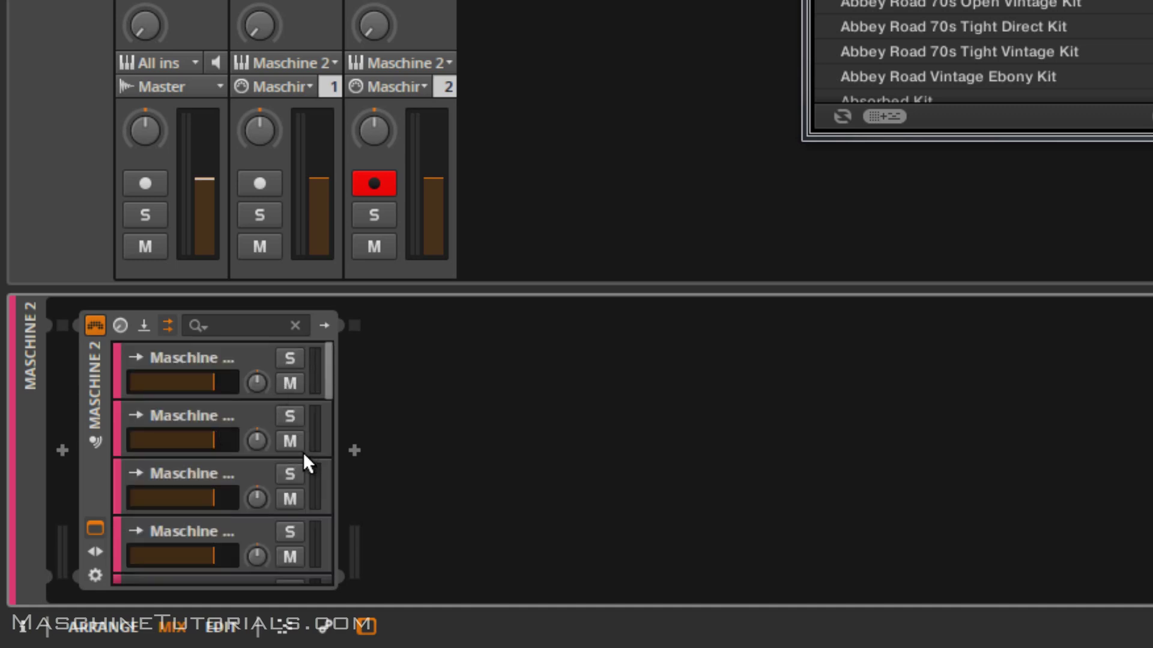
mouse_move(335, 382)
mouse_down()
mouse_move(327, 566)
mouse_move(337, 360)
mouse_up()
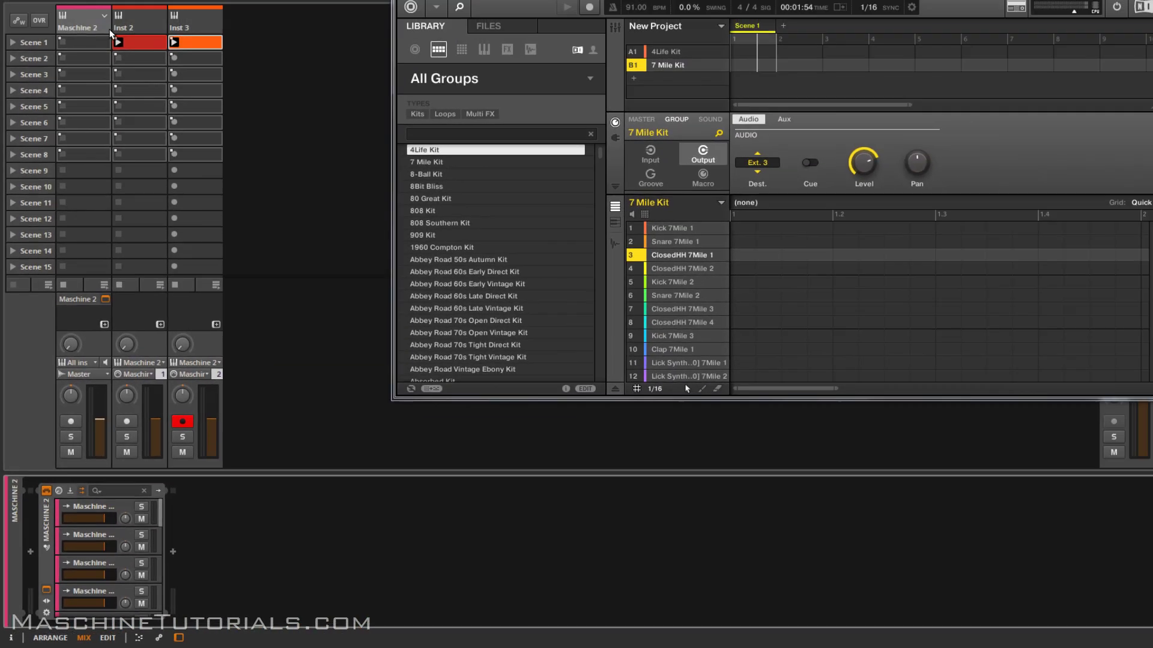
- Expand the Maschine 2 group and add a Bit-8 effect to the third output chain
click(105, 16)
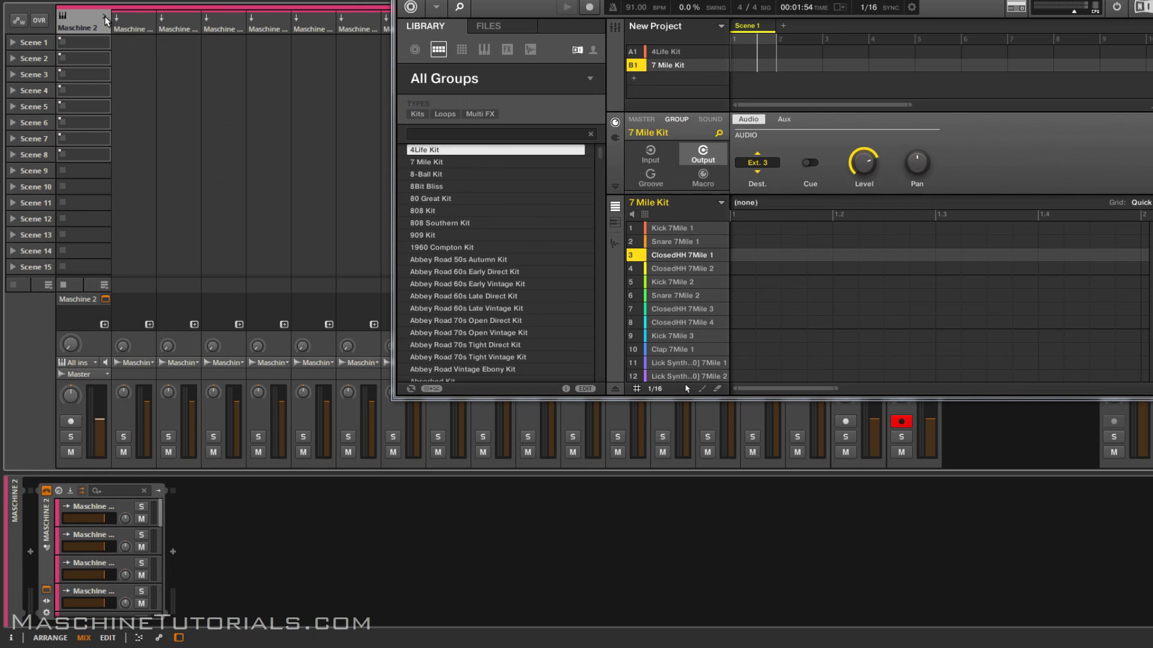
click(105, 19)
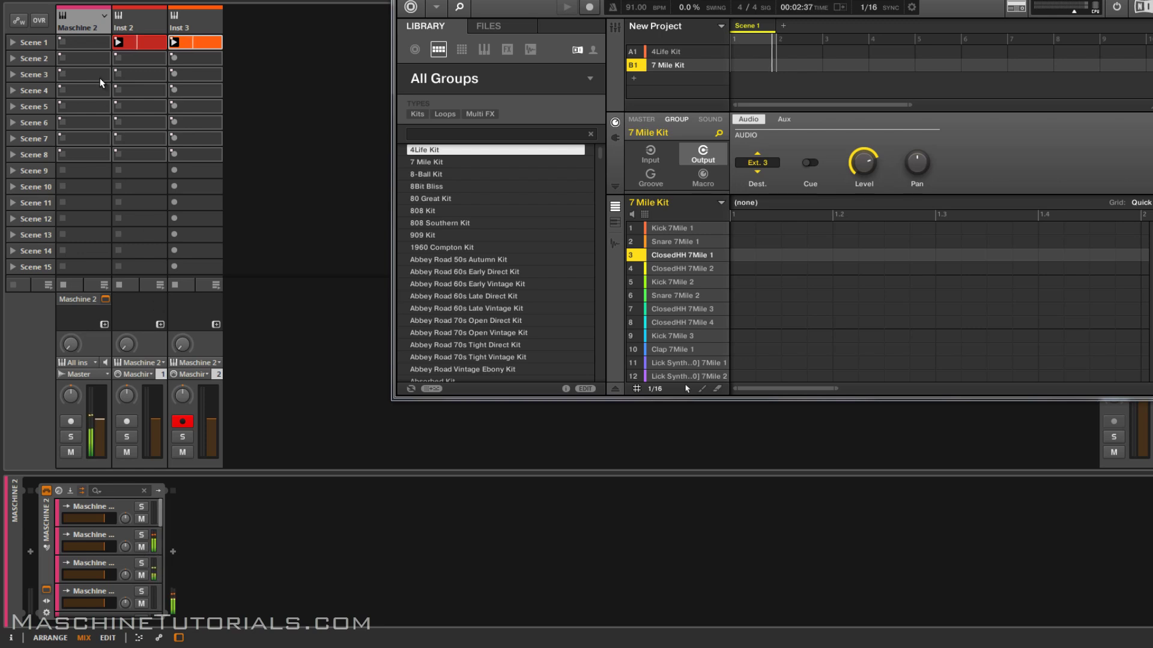
click(105, 20)
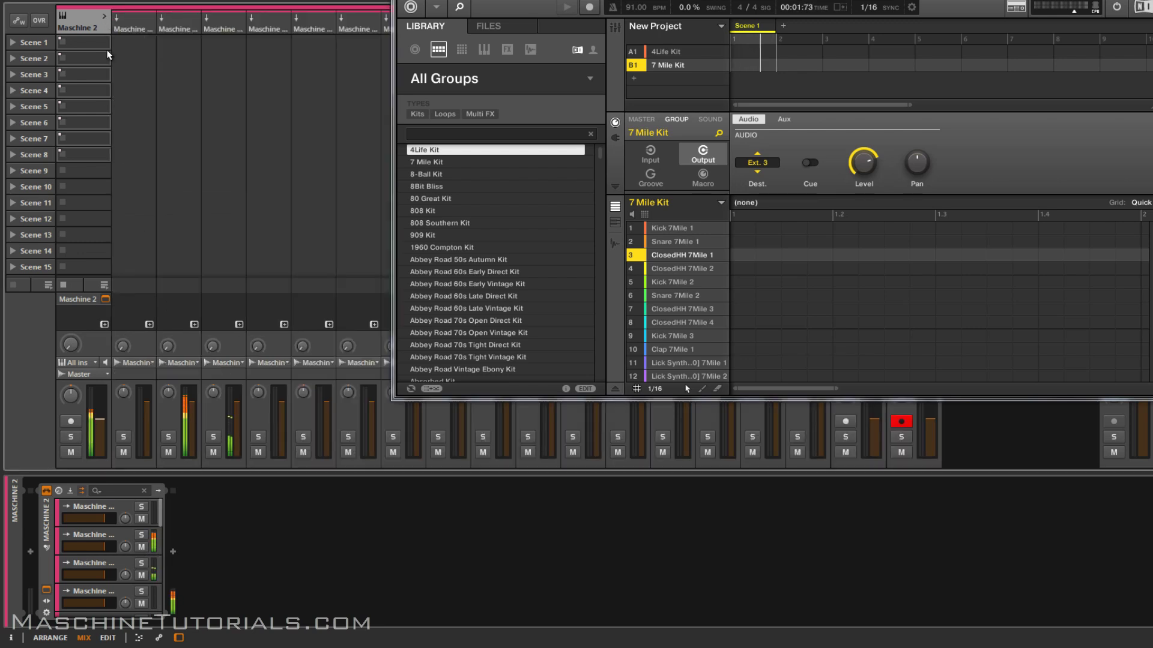
click(122, 538)
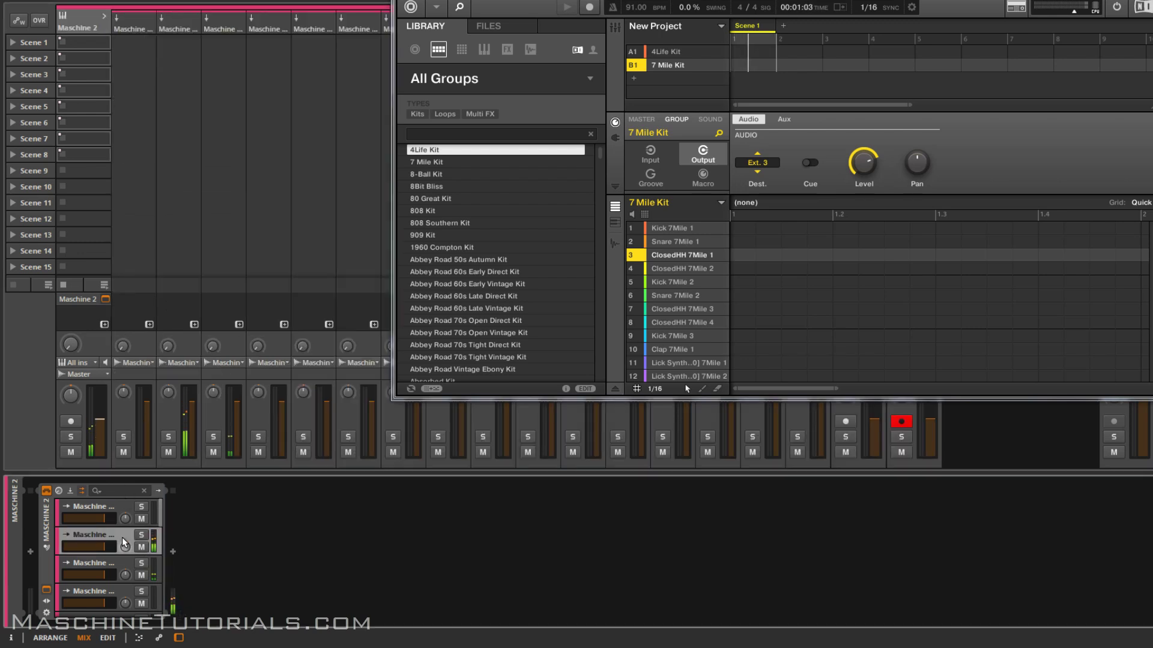
click(127, 567)
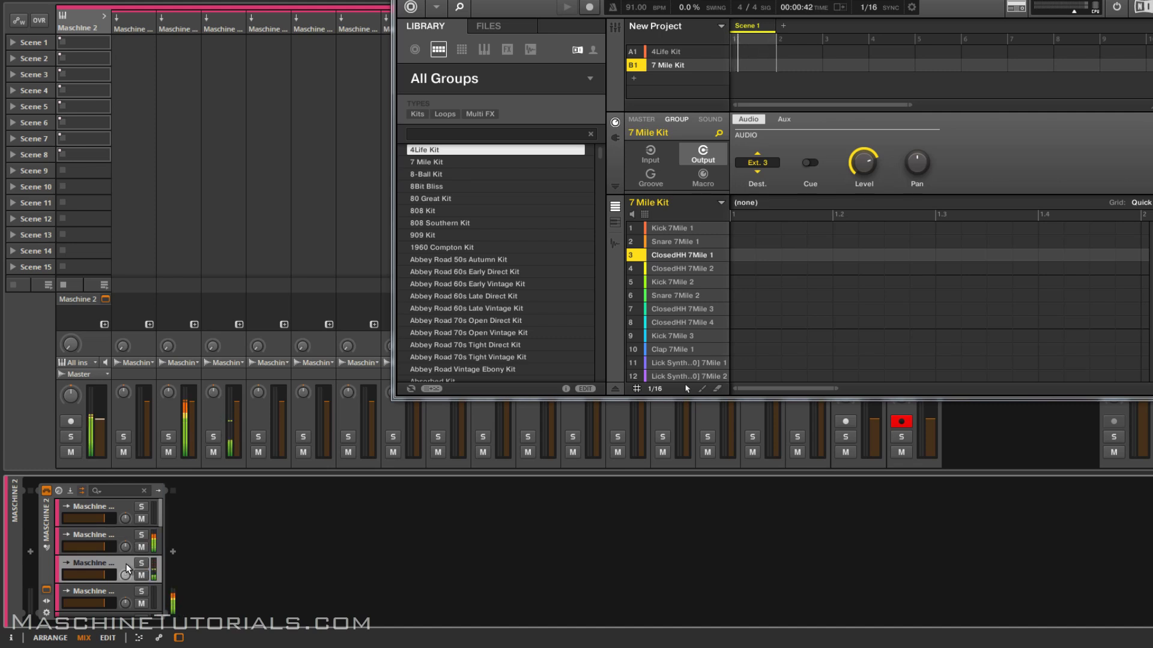
click(172, 552)
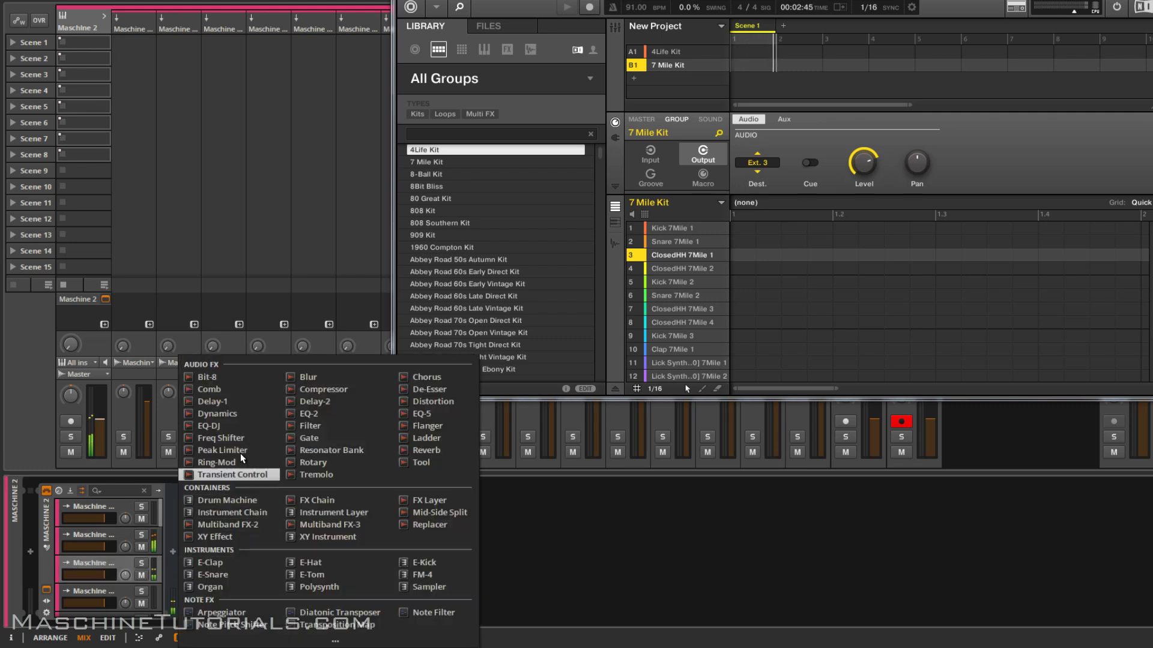
click(204, 377)
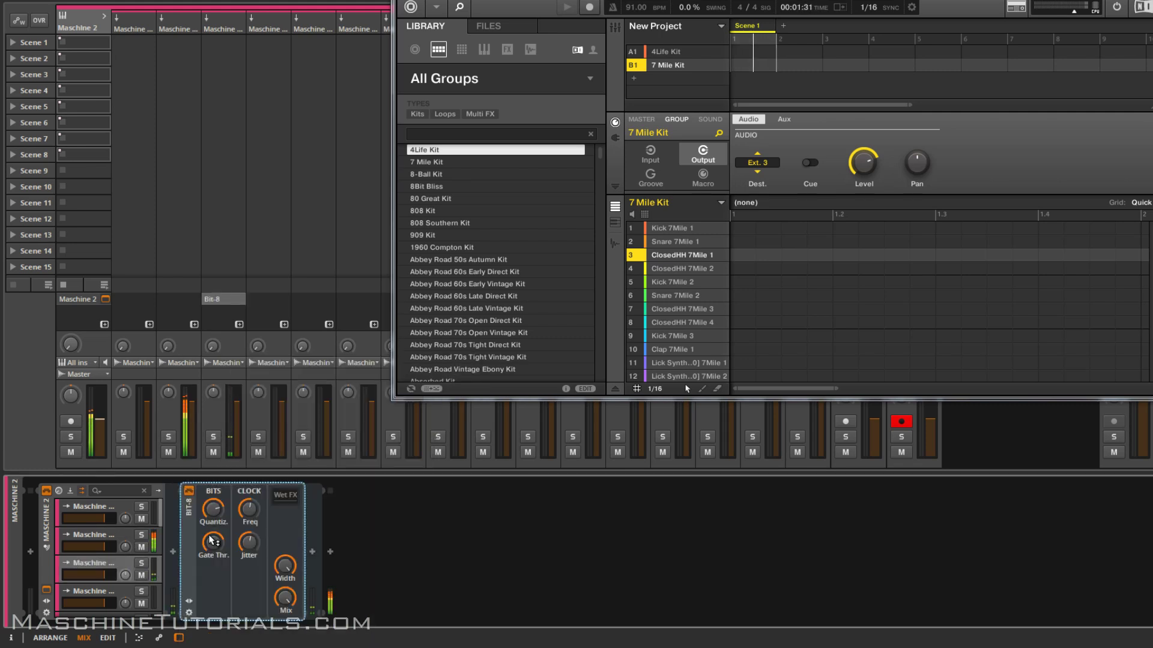
- Audition the third and second chains by soloing and unsoloing each, then select the second chain
click(142, 564)
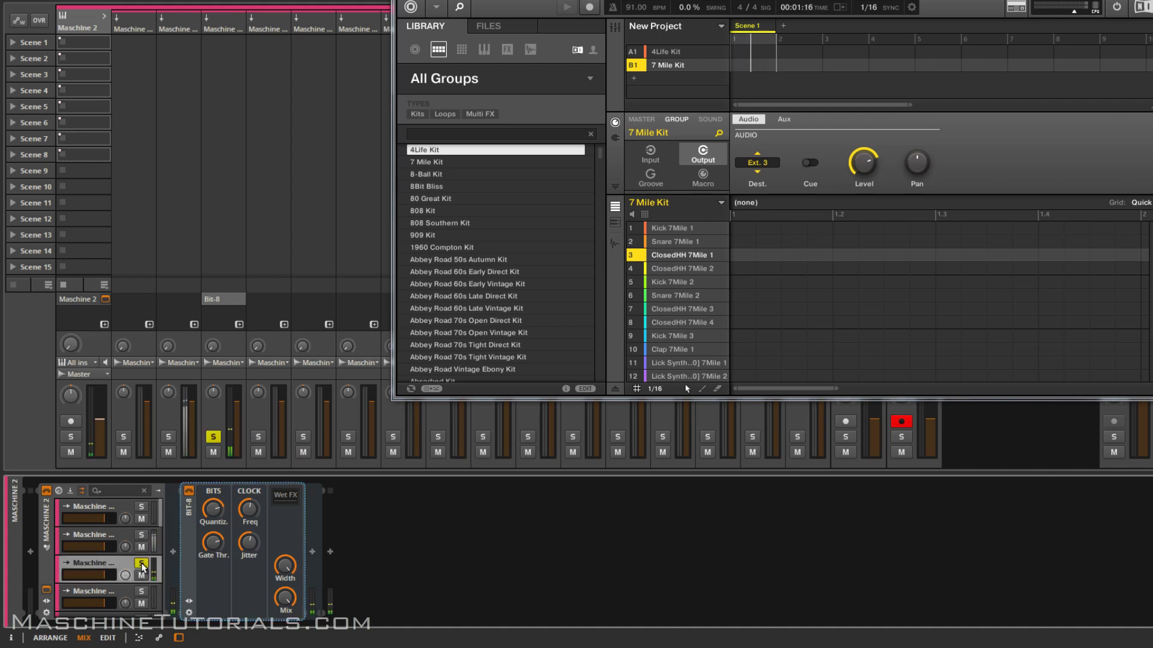
click(142, 565)
click(142, 535)
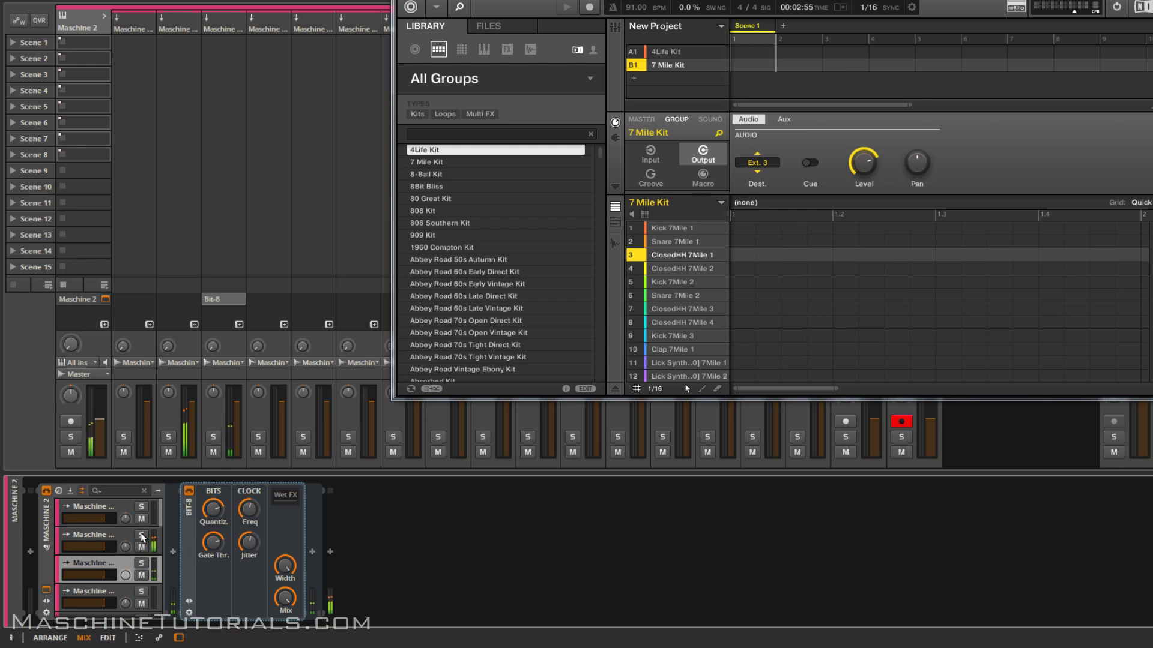
click(142, 535)
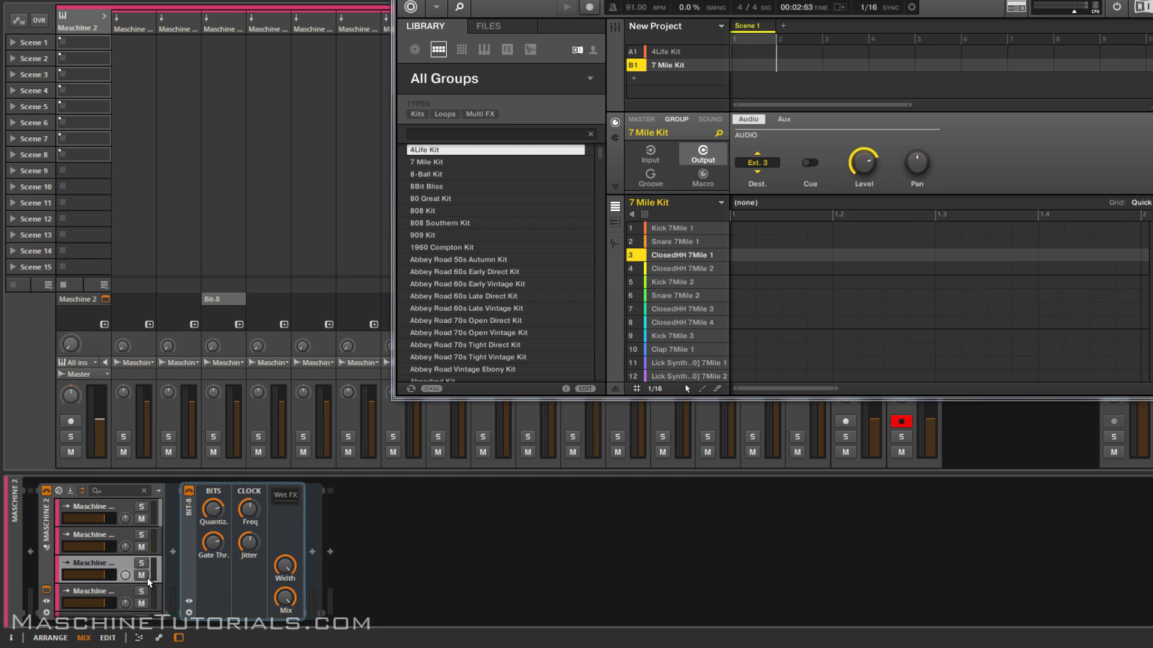
click(126, 534)
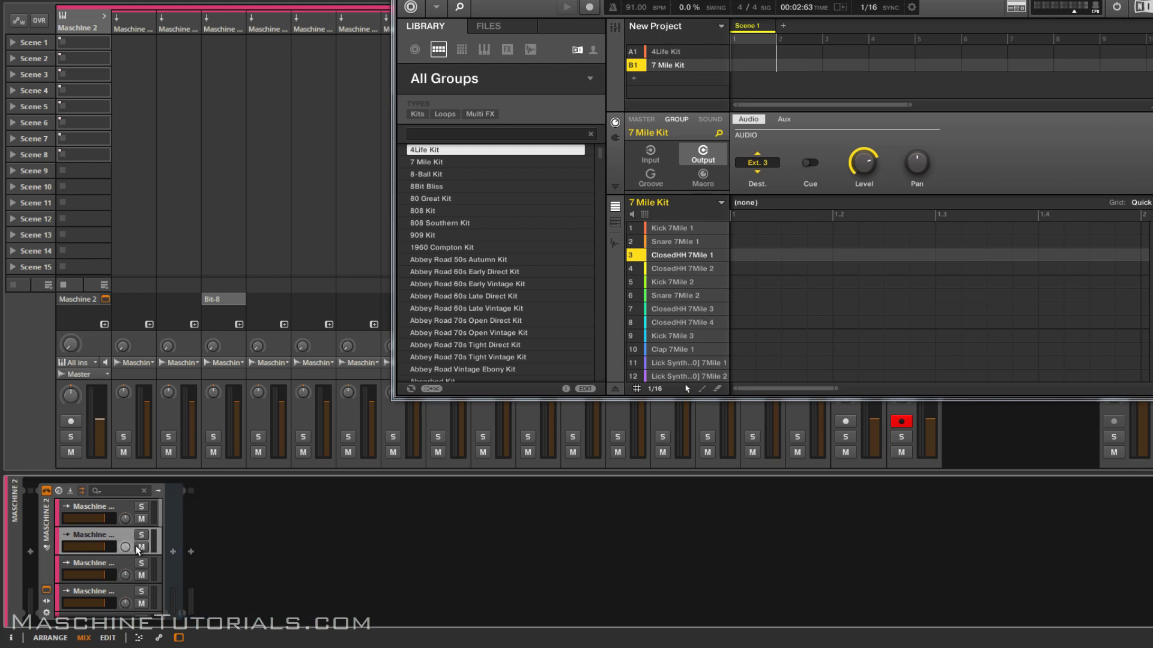
- Add a Freq Shifter from Audio FX to the second Maschine output chain
click(173, 553)
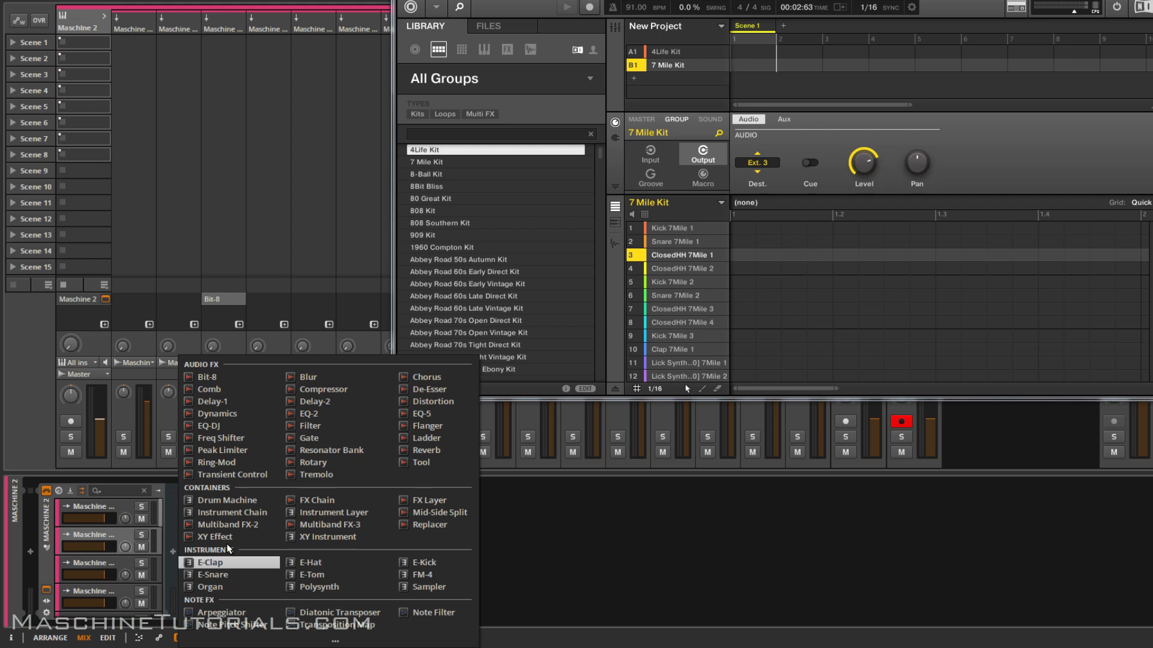
click(259, 437)
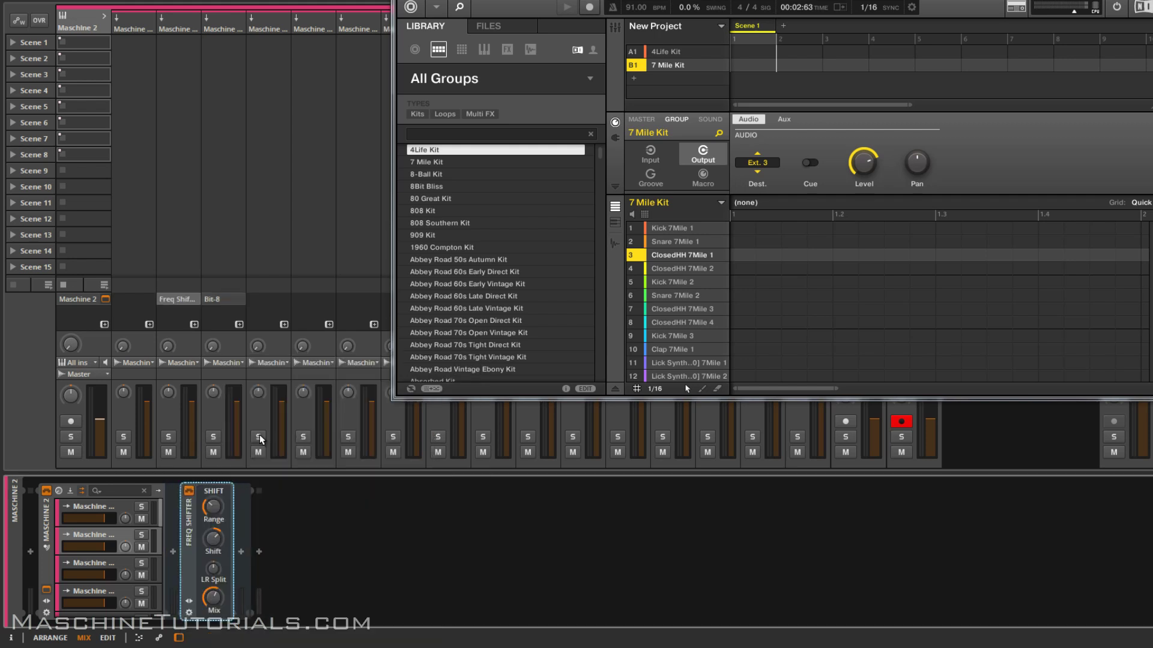
click(196, 326)
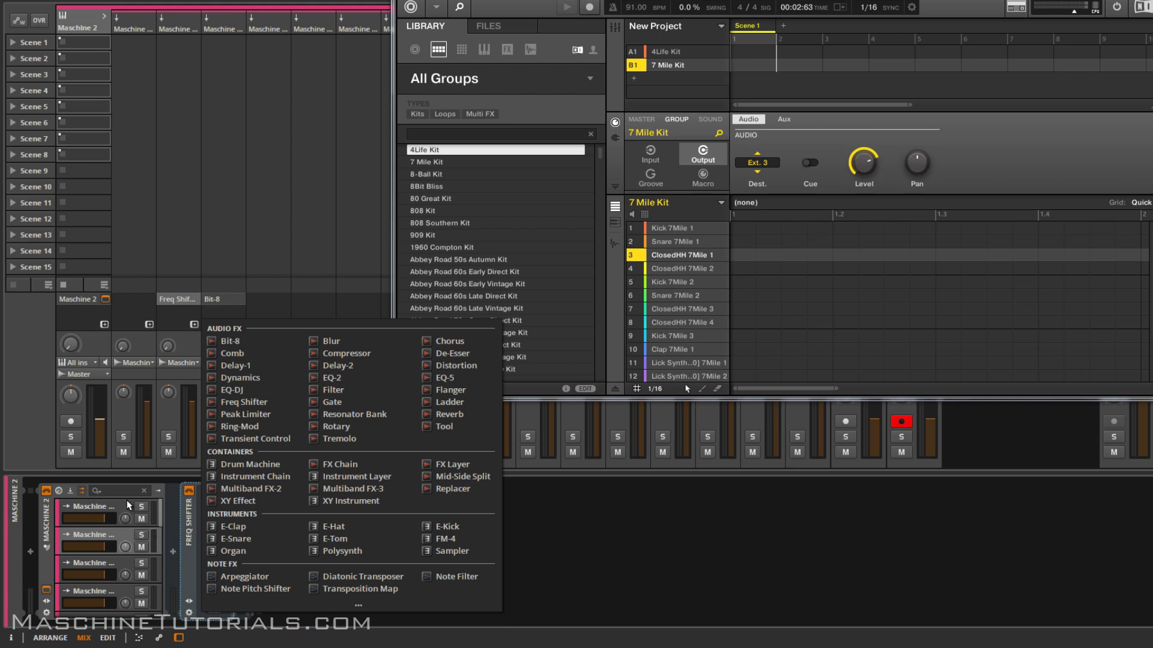
key(Escape)
- Collapse and re-expand the Maschine 2 group to review its output chains in the mixer
click(103, 19)
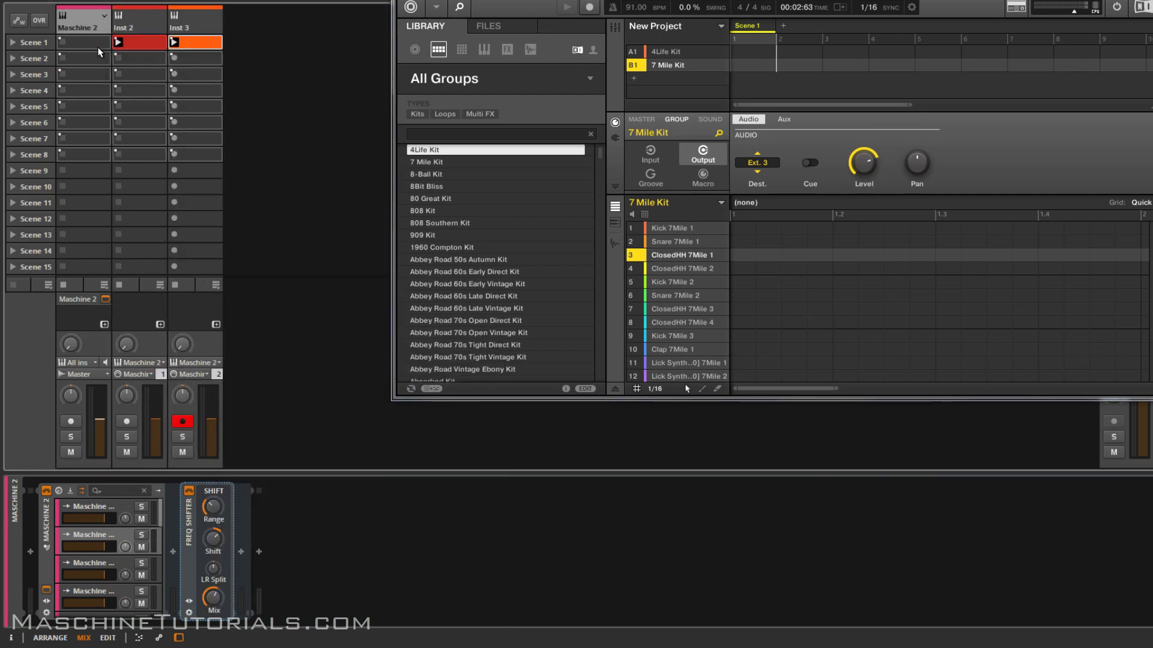
click(106, 18)
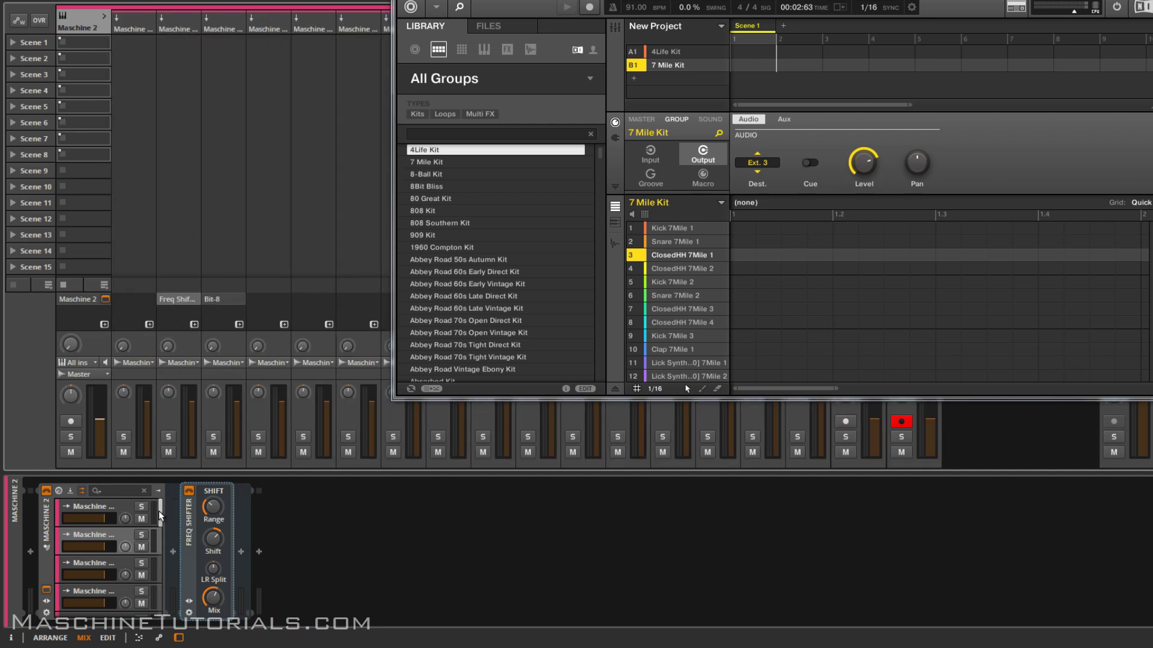
scroll(163, 517, down, 3)
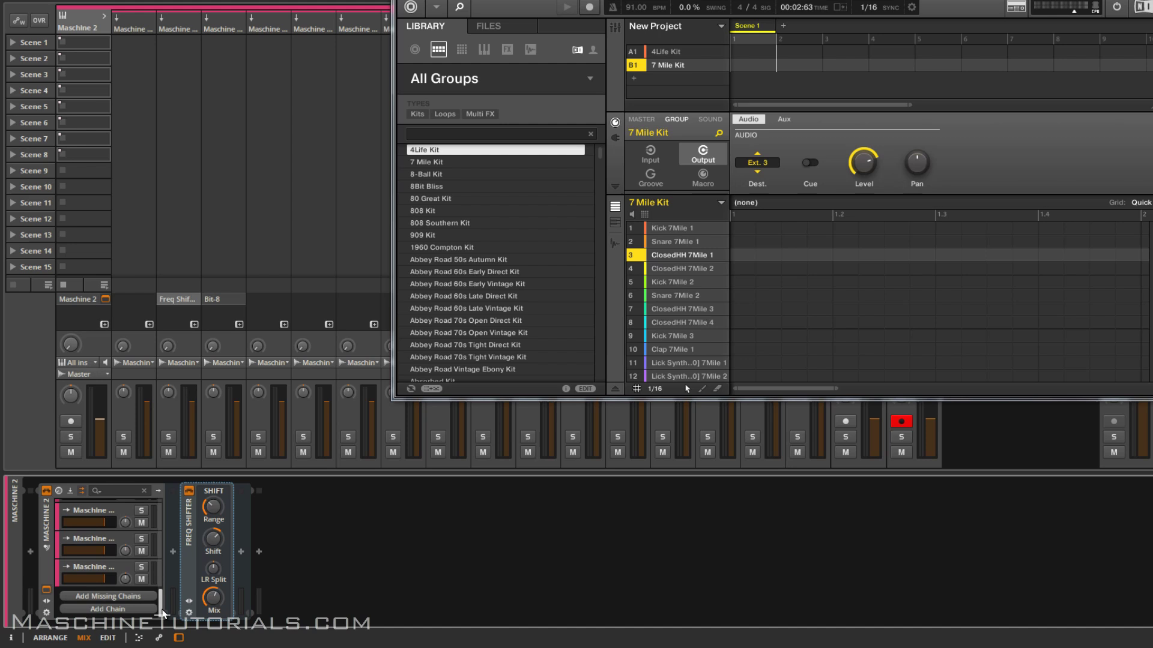
scroll(167, 528, up, 3)
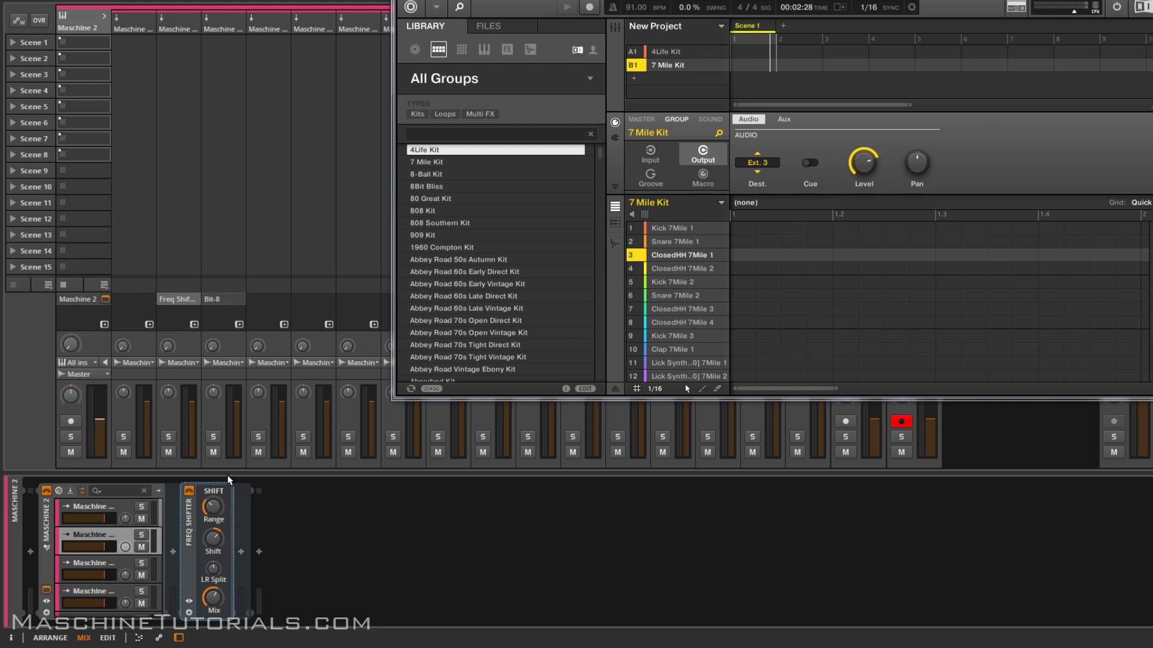
- Collapse the Maschine 2 group so its output chains are hidden, leaving Maschine 2, Inst 2 and Inst 3
click(104, 18)
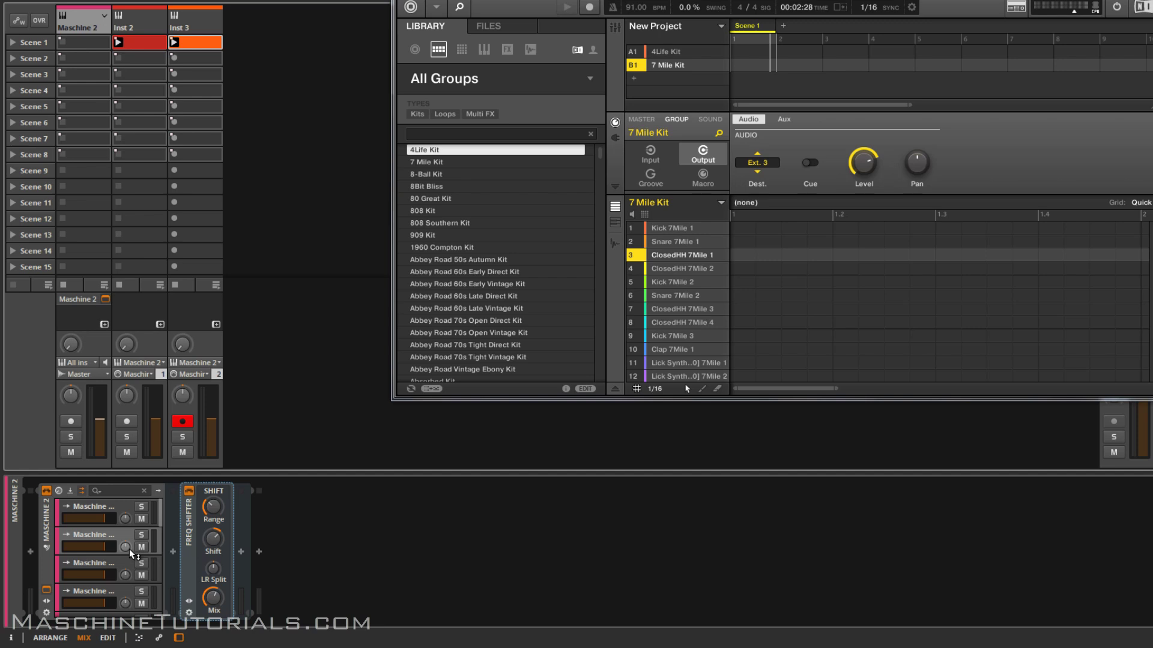
- Check Inst 2's output routing unchanged, then show ClosedHH 7Mile 1's MIDI Input page in Maschine
click(152, 374)
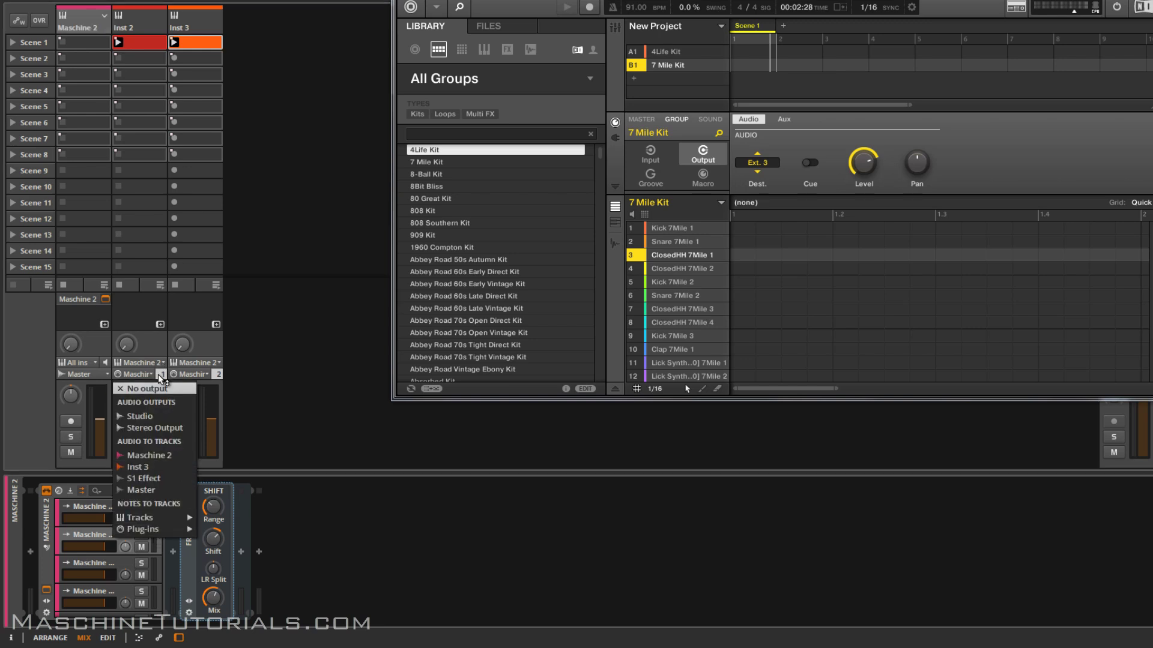
click(157, 347)
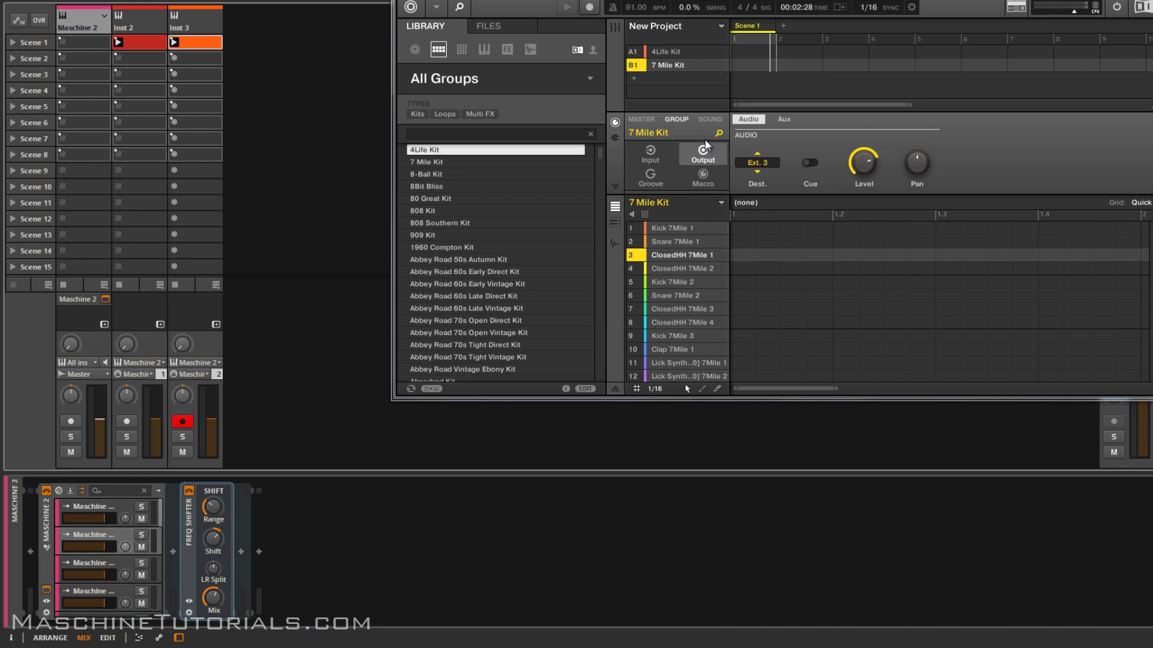
click(710, 119)
click(651, 157)
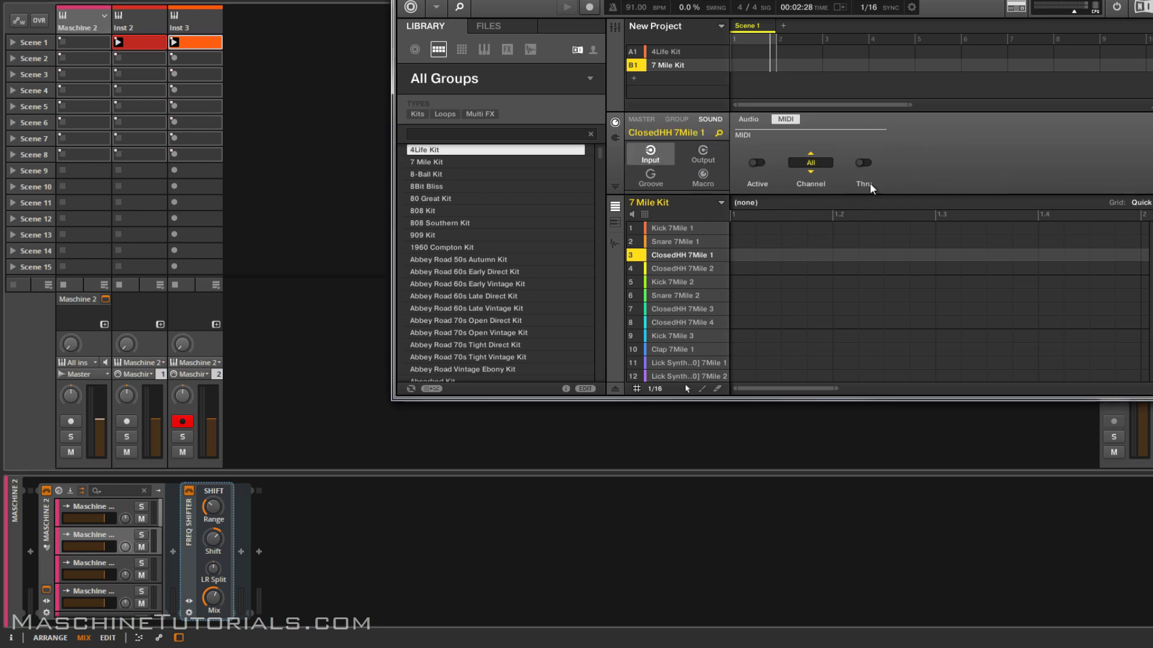